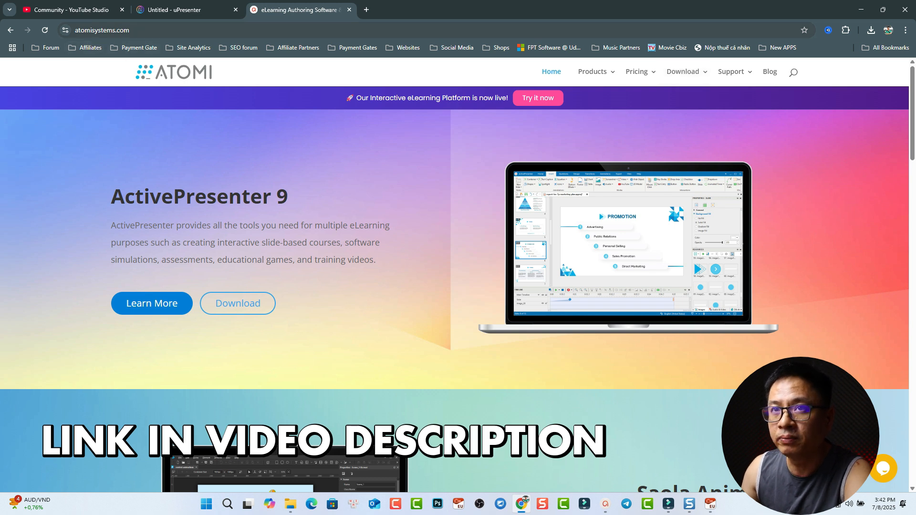
Step: Open the ActivePresenter download page on the Atomi Systems website
mouse_move(680, 73)
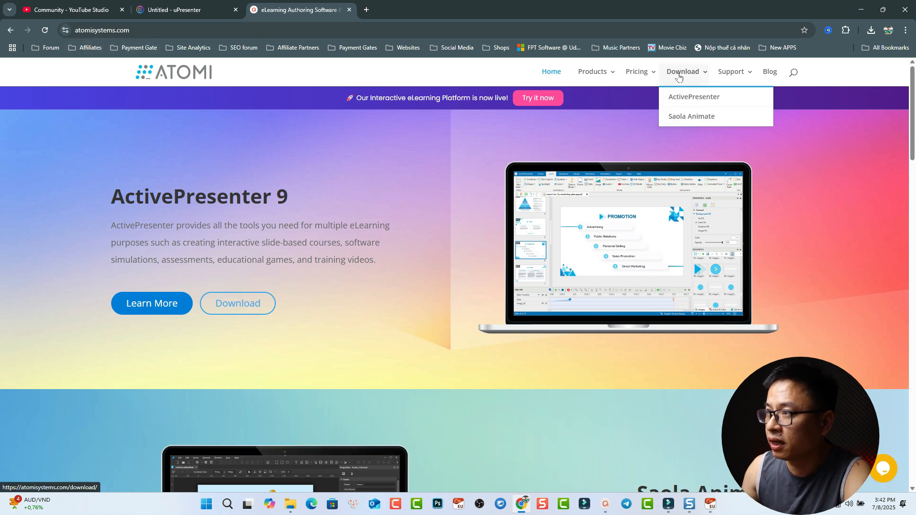
click(699, 98)
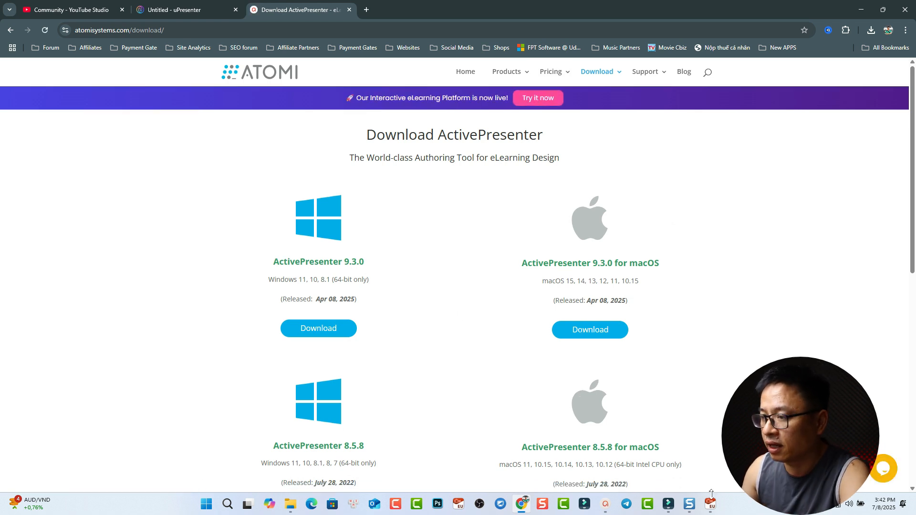
Step: Switch to the ActivePresenter project and examine the recording's webcam, screen video and audio tracks on the timeline
click(607, 507)
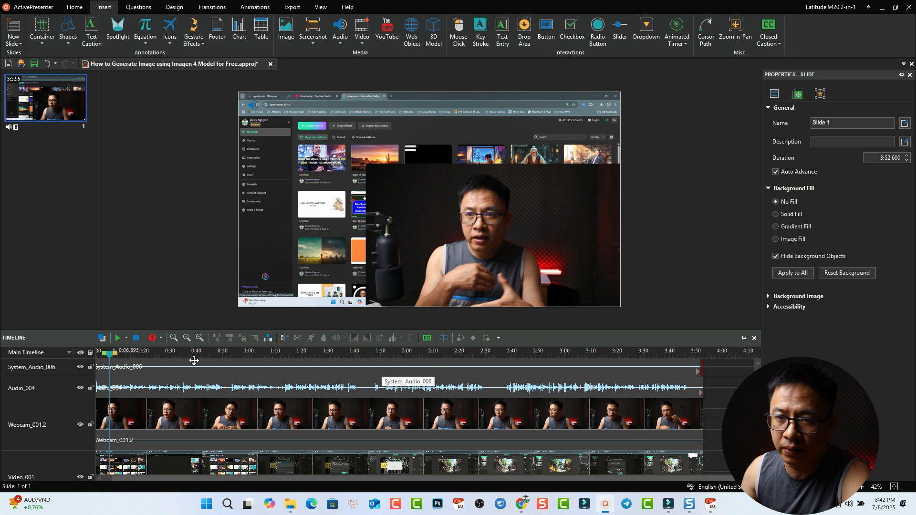
click(106, 354)
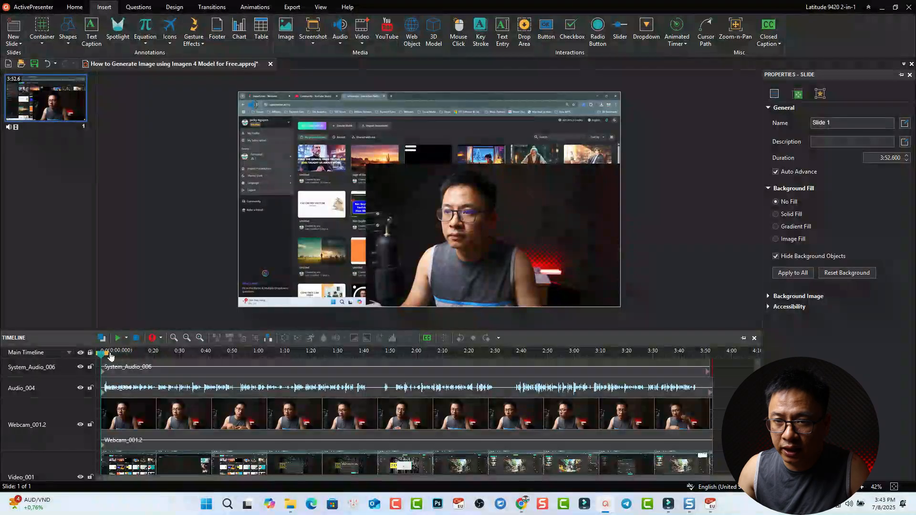
drag(102, 356, 150, 361)
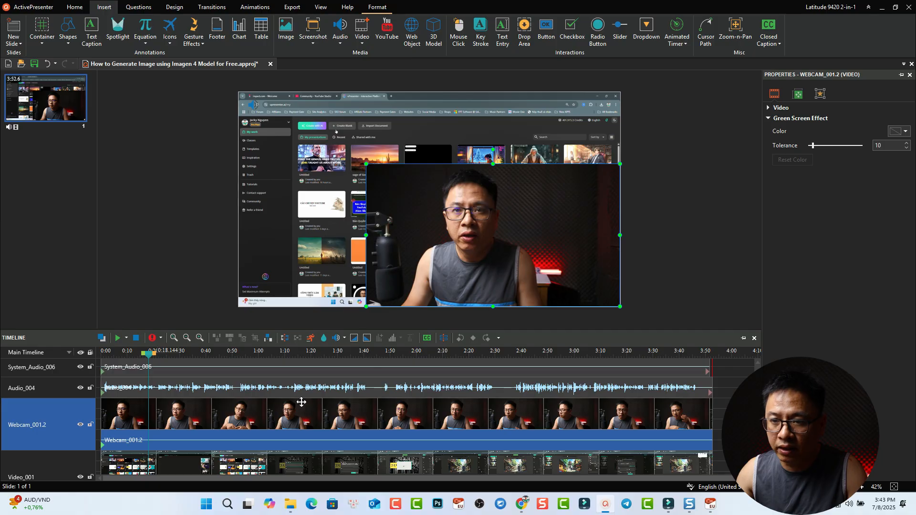
scroll(264, 430, down, 1)
click(237, 446)
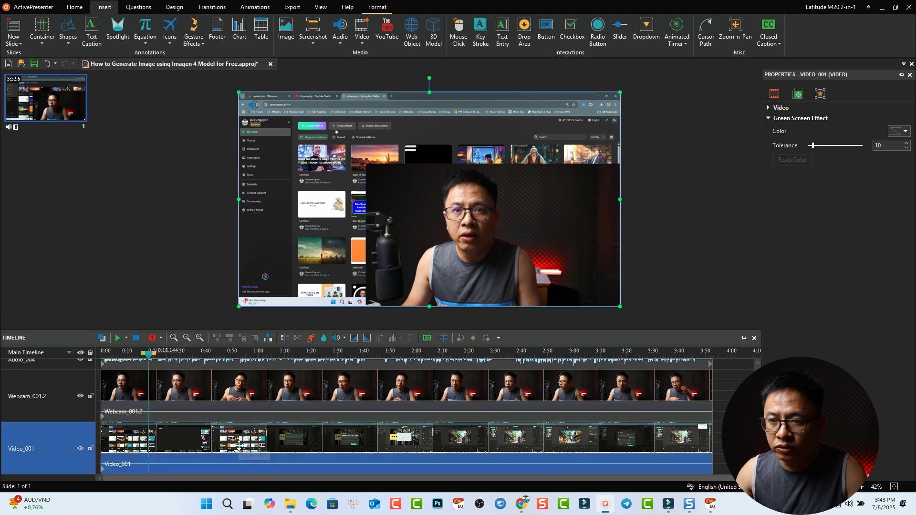
scroll(236, 447, up, 1)
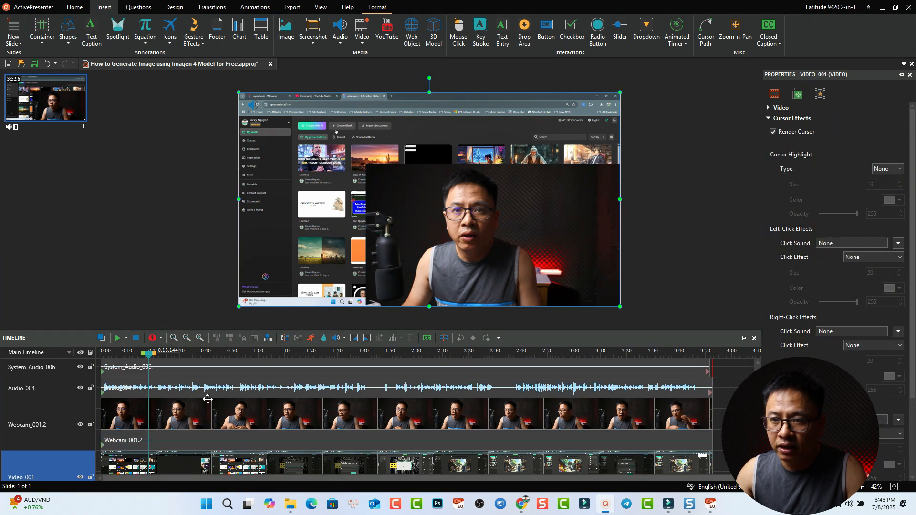
click(208, 393)
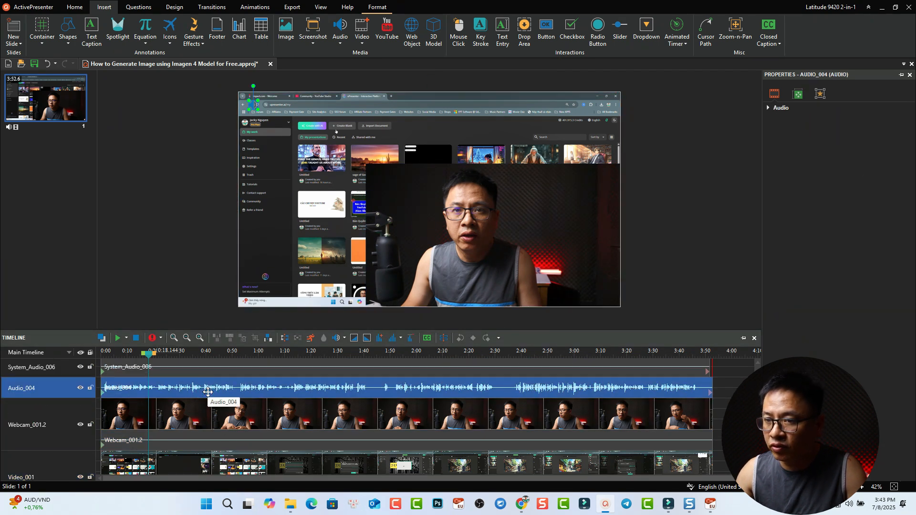
click(192, 426)
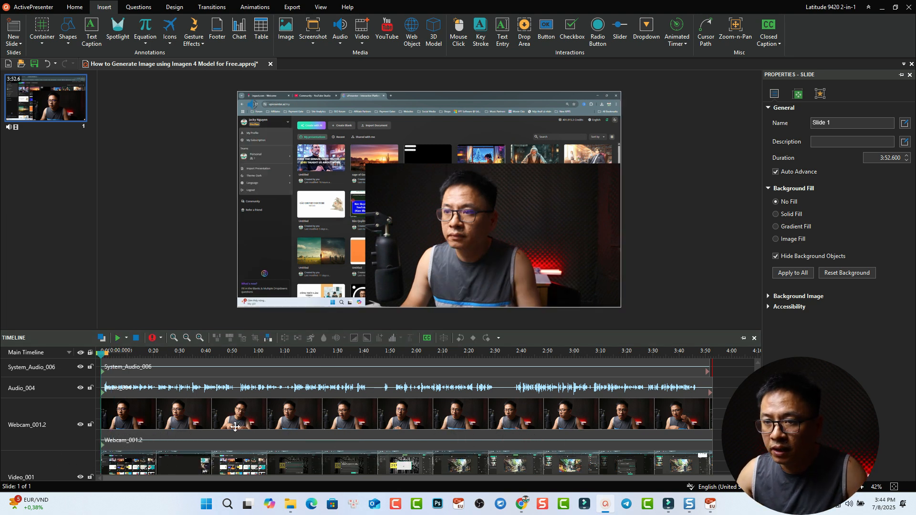
Step: Crop the webcam video to an oval shape
click(296, 417)
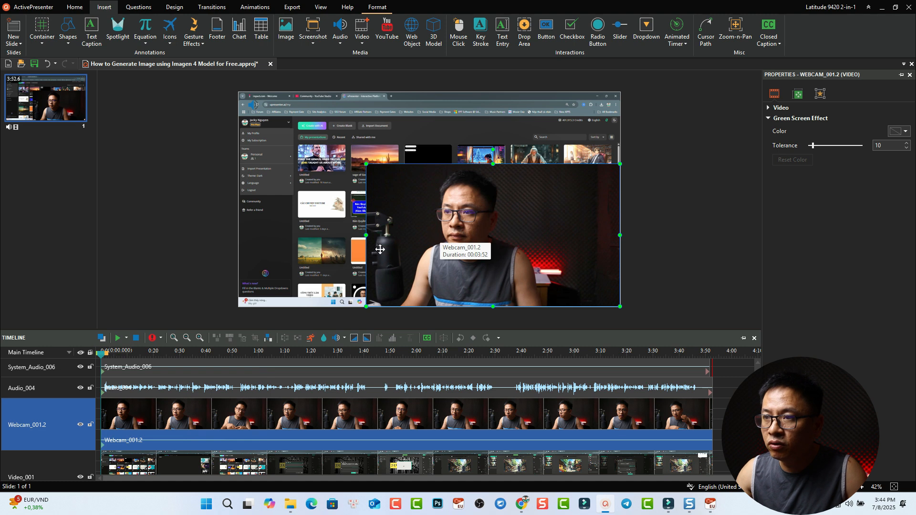
right_click(455, 241)
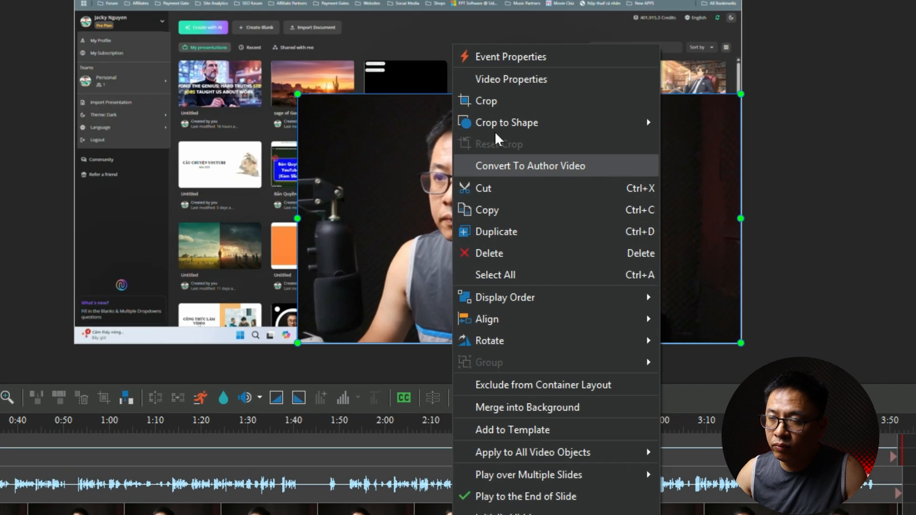
mouse_move(502, 180)
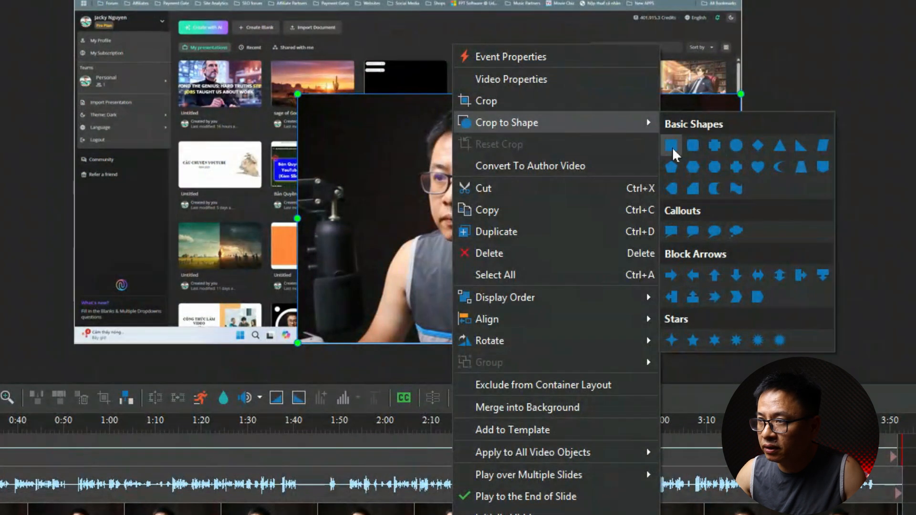
click(735, 147)
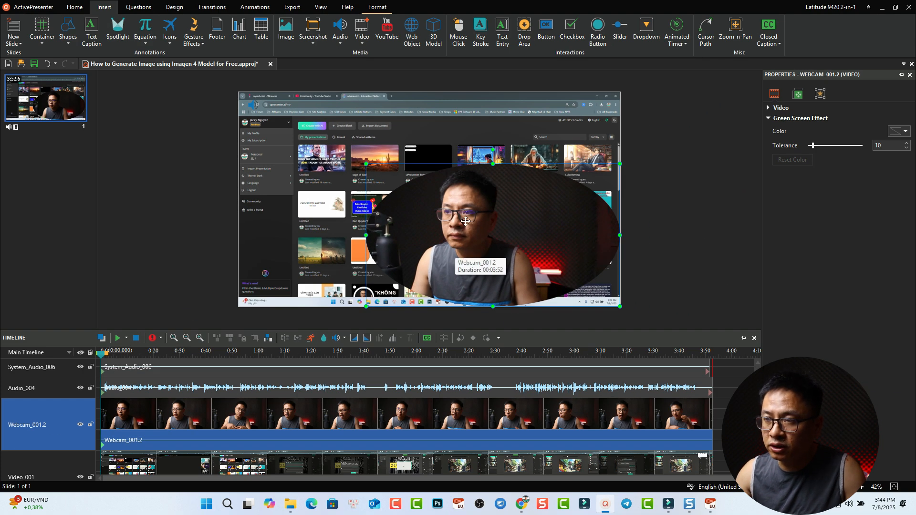
Step: Crop about 31.25% off the right side of the webcam video to narrow its oval frame
click(368, 420)
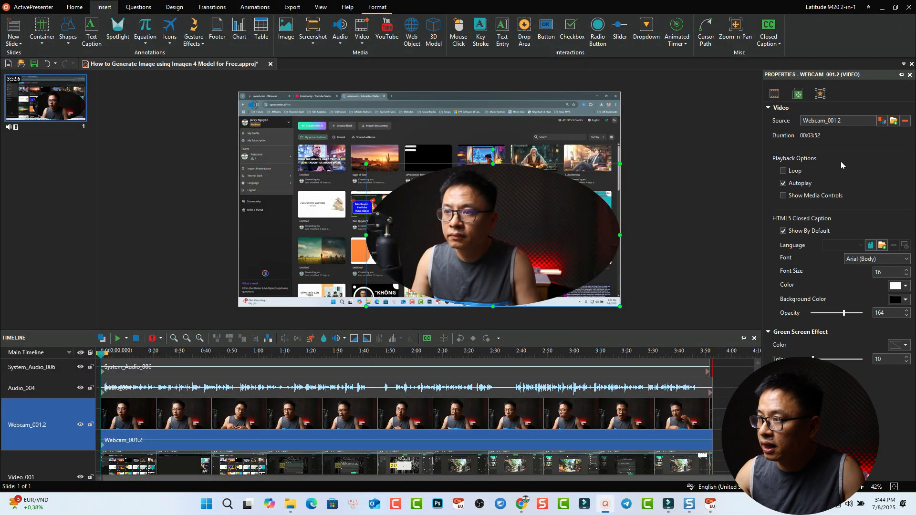
click(798, 95)
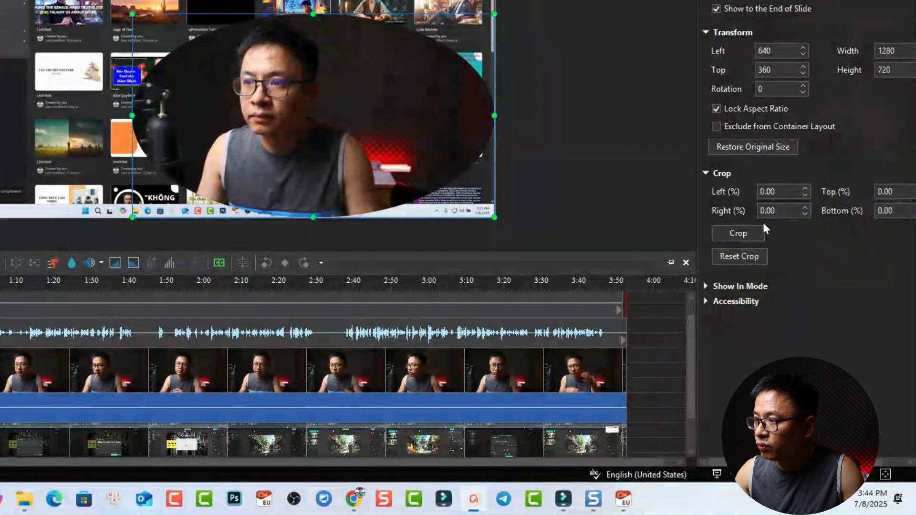
click(740, 233)
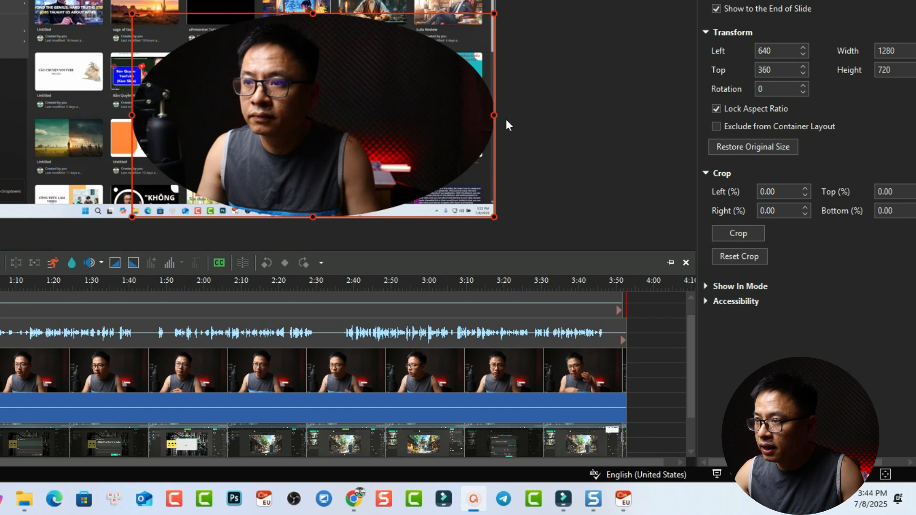
drag(491, 115, 381, 150)
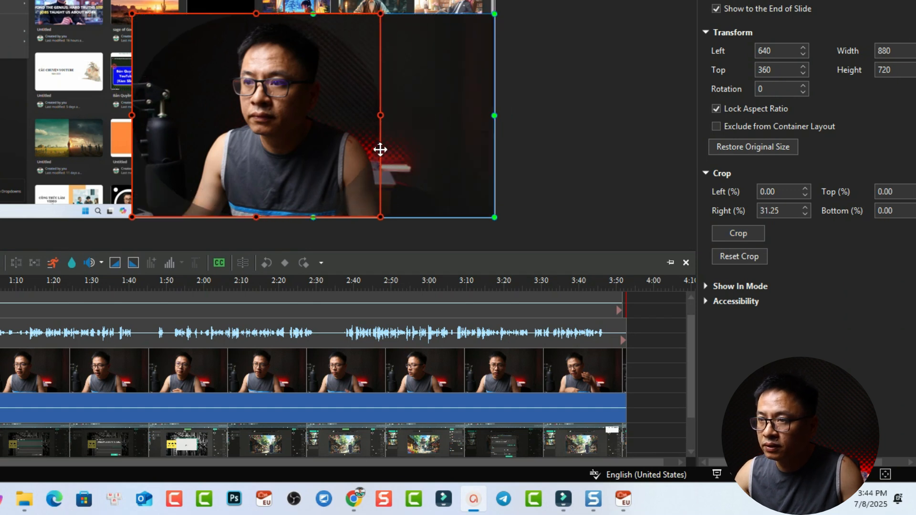
click(567, 137)
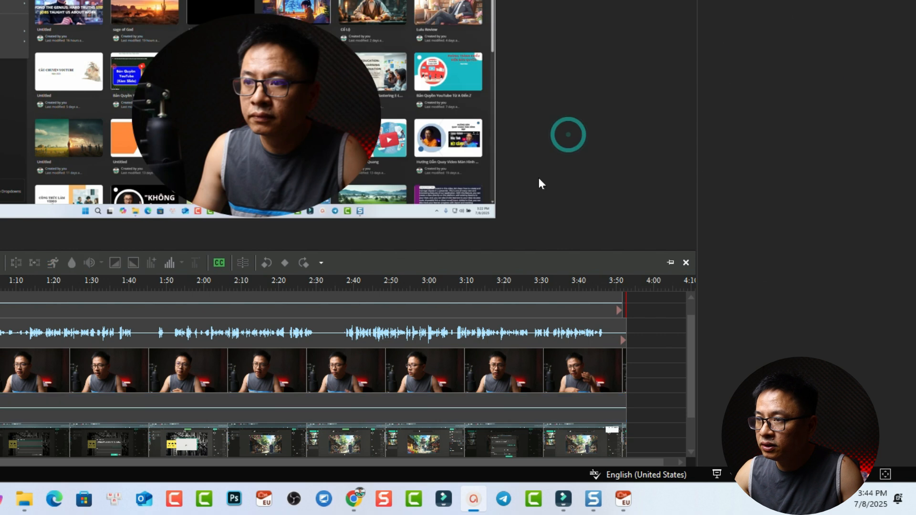
Step: Crop about 7.81% off the left side of the webcam video
click(291, 150)
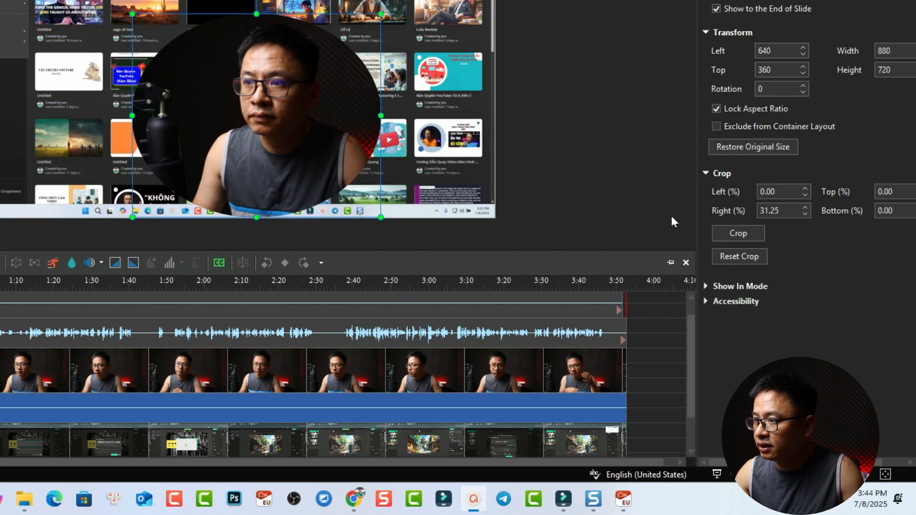
click(738, 233)
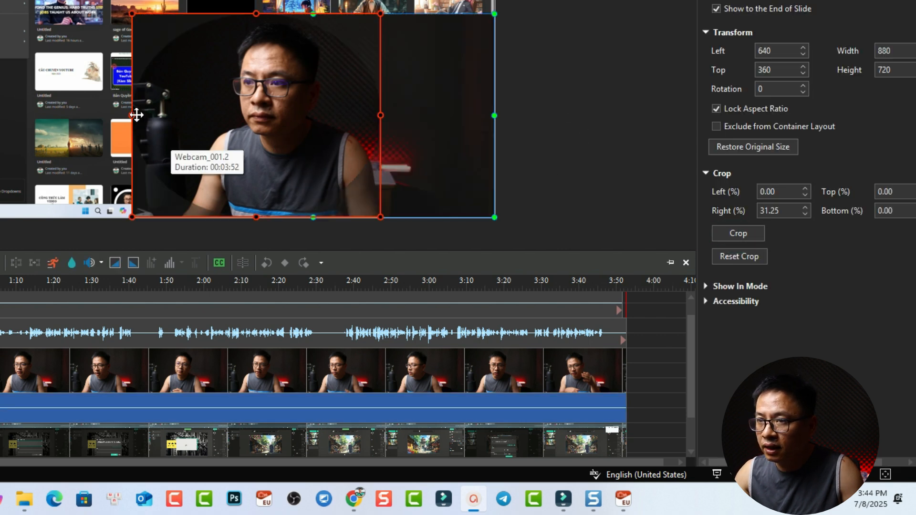
drag(133, 115, 161, 117)
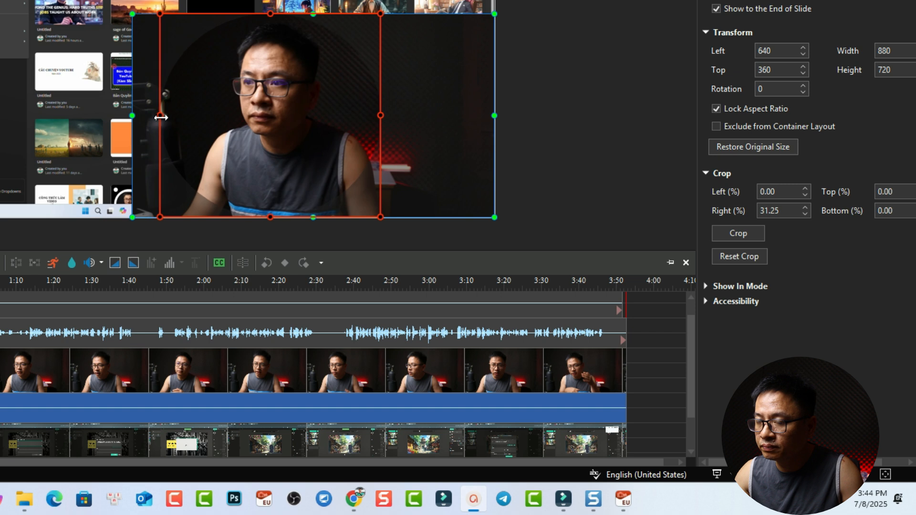
click(552, 148)
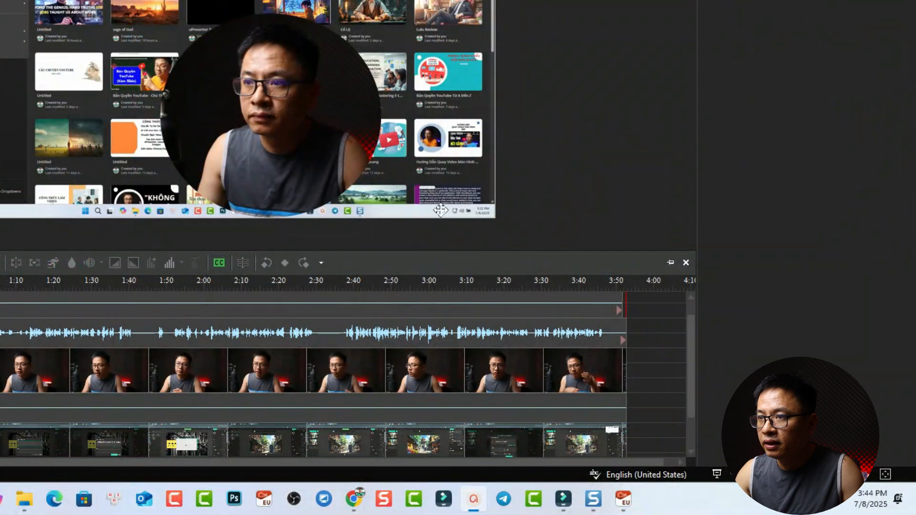
Step: Shrink the webcam video, undo the accidental shift of the screen recording, and place the webcam in the slide's lower-right corner
click(198, 146)
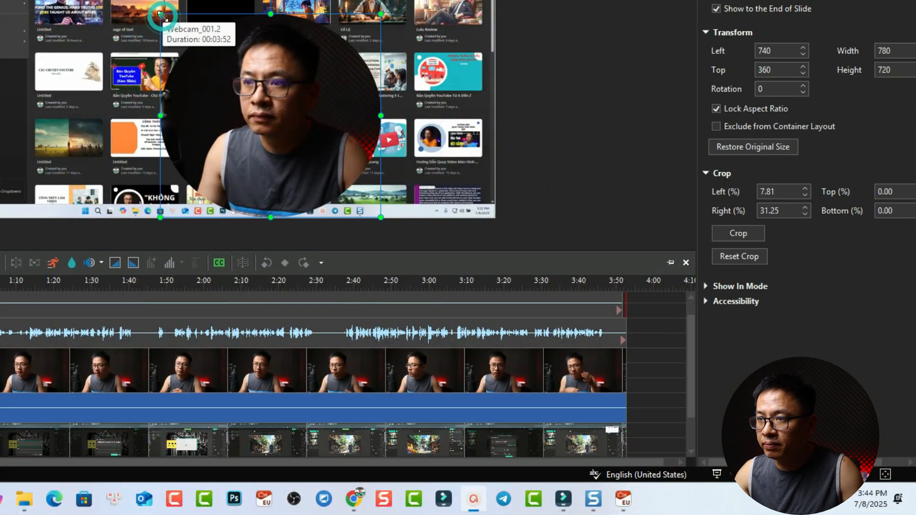
drag(161, 15, 325, 117)
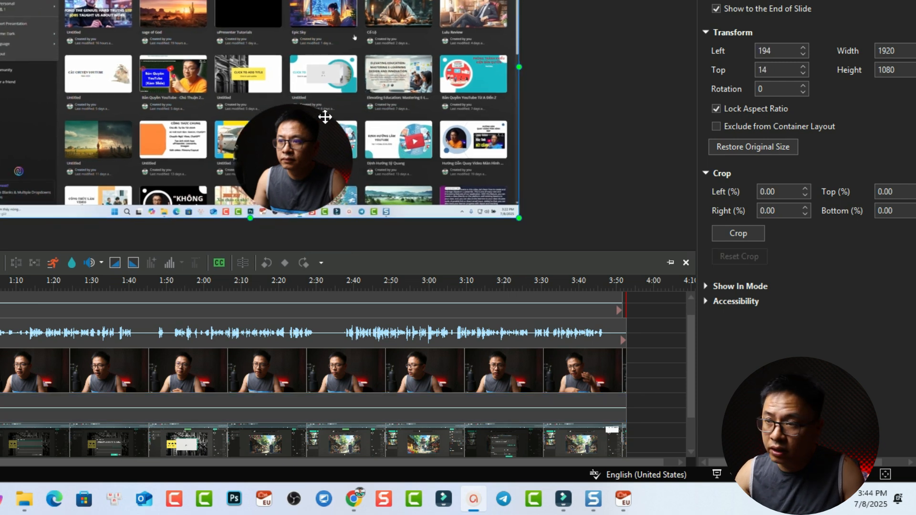
key(ctrl+z)
drag(297, 149, 383, 157)
click(613, 168)
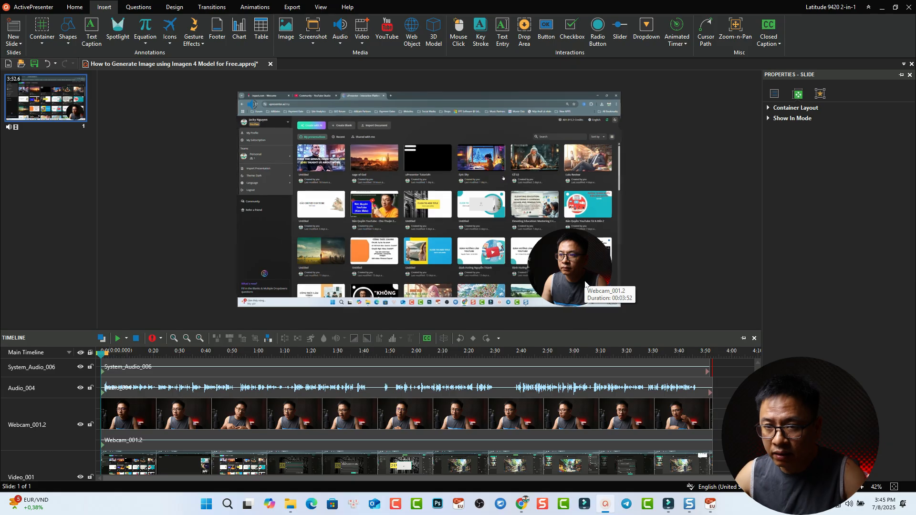
Step: Play back the first few seconds of the slide to preview the webcam overlay
key(space)
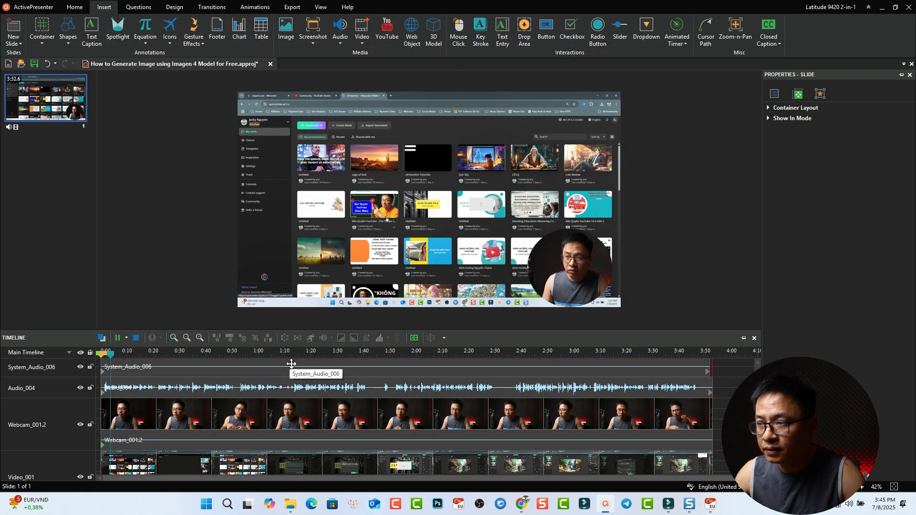
key(space)
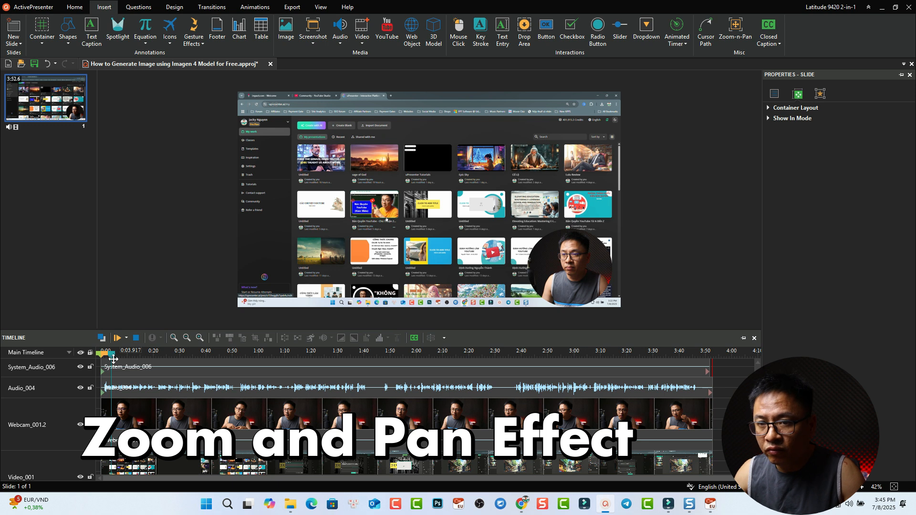
Step: Add a Zoom-n-Pan effect at about 1:10.8 on the timeline and frame its zoom area around the Generate image dialog
drag(111, 359, 287, 356)
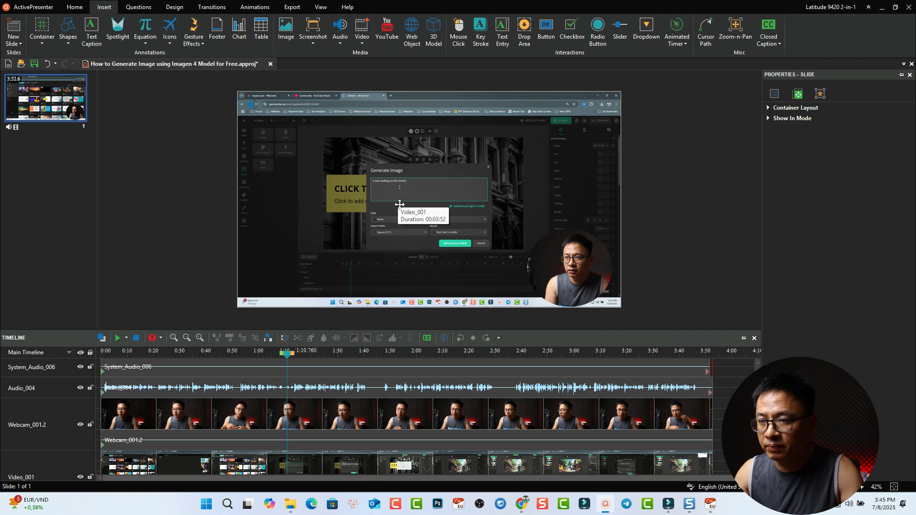
scroll(308, 390, up, 1)
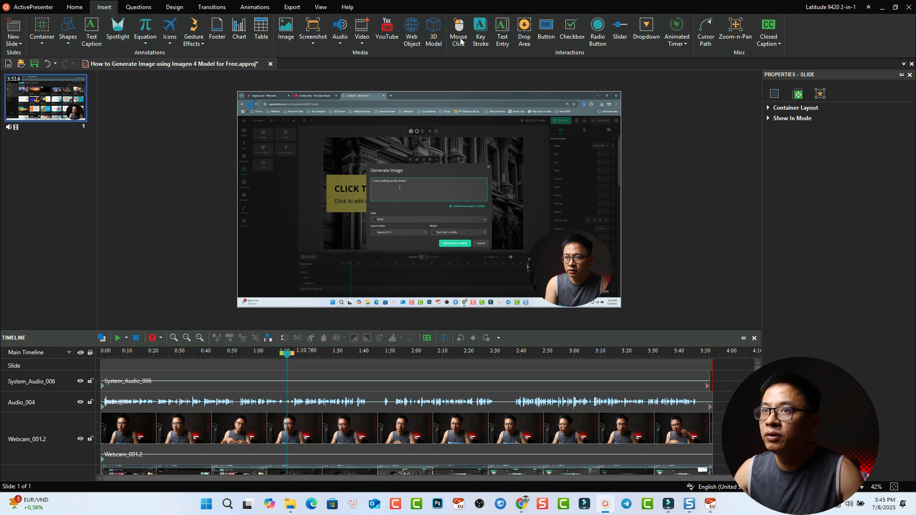
click(734, 40)
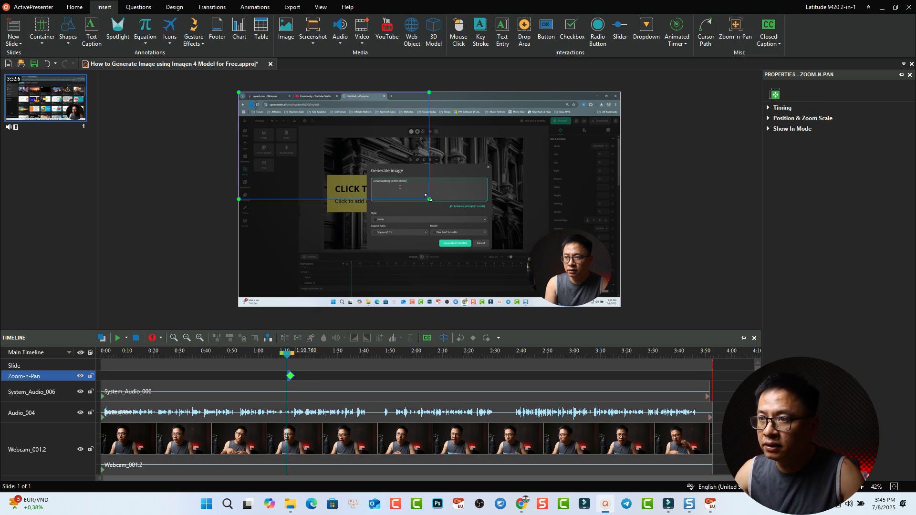
drag(423, 199, 531, 276)
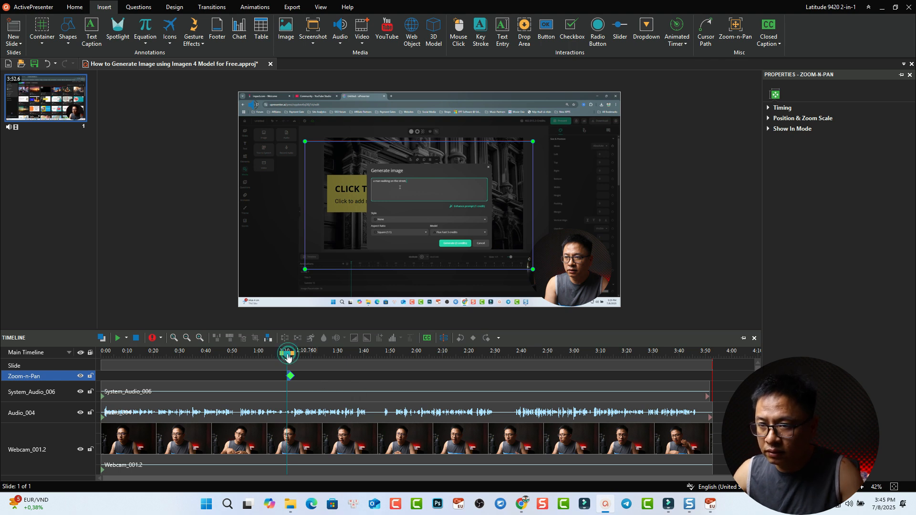
Step: Lengthen the Zoom-n-Pan effect by extending its start back to about 1:09.9 on the timeline
drag(288, 357, 276, 356)
scroll(312, 399, up, 4)
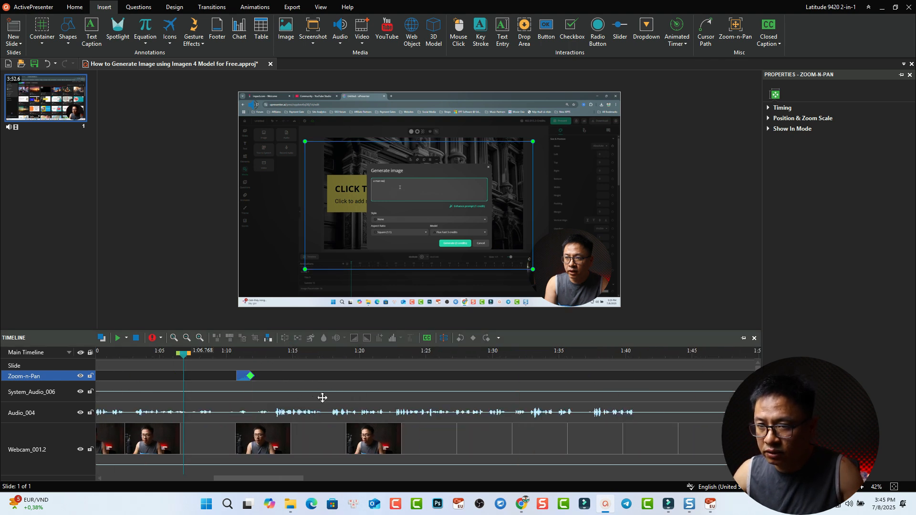
scroll(322, 397, up, 2)
click(184, 351)
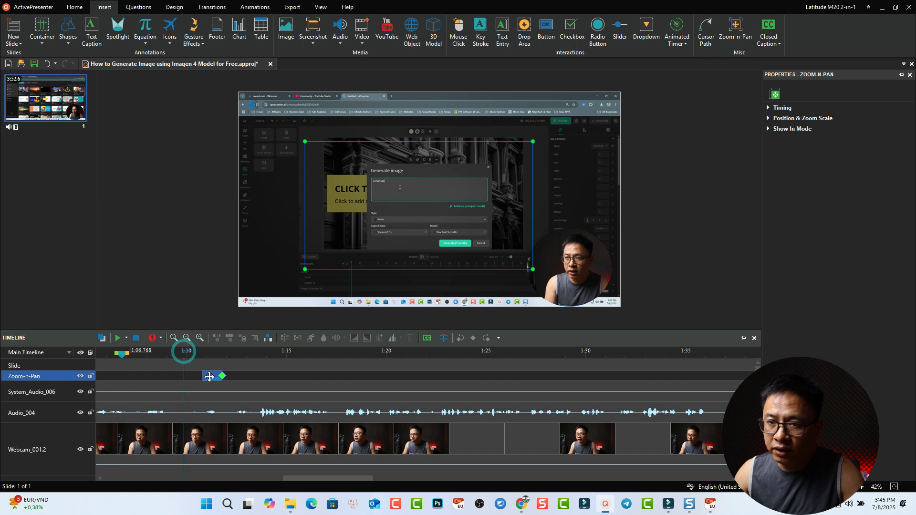
click(209, 377)
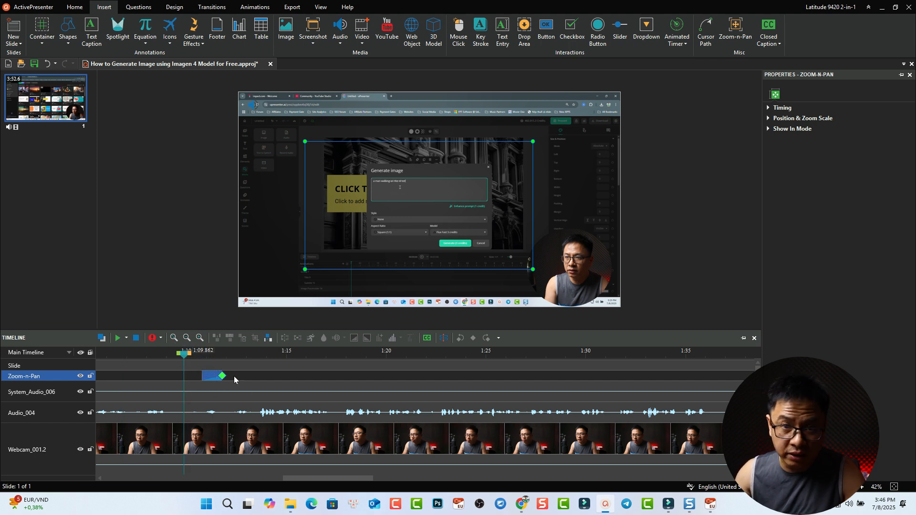
drag(202, 377, 186, 381)
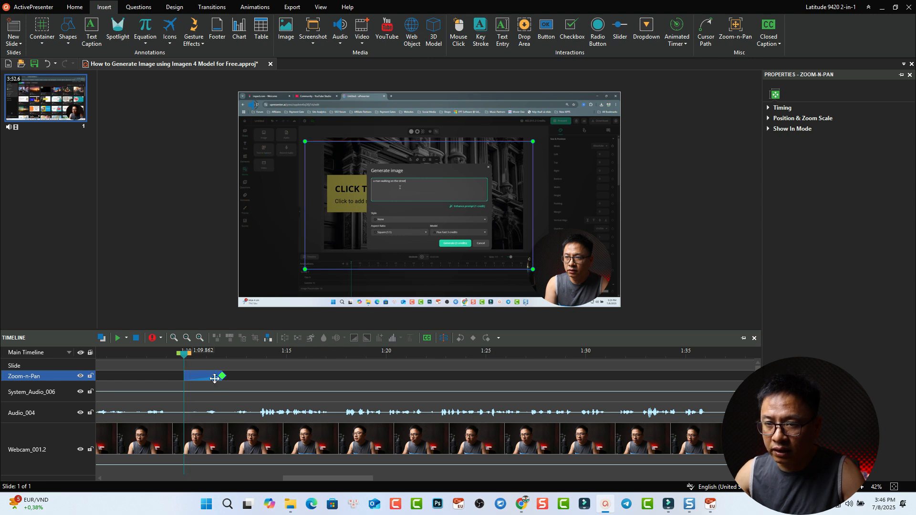
Step: Play back the slide from about 1:09.1 to preview the Zoom-n-Pan effect
click(168, 361)
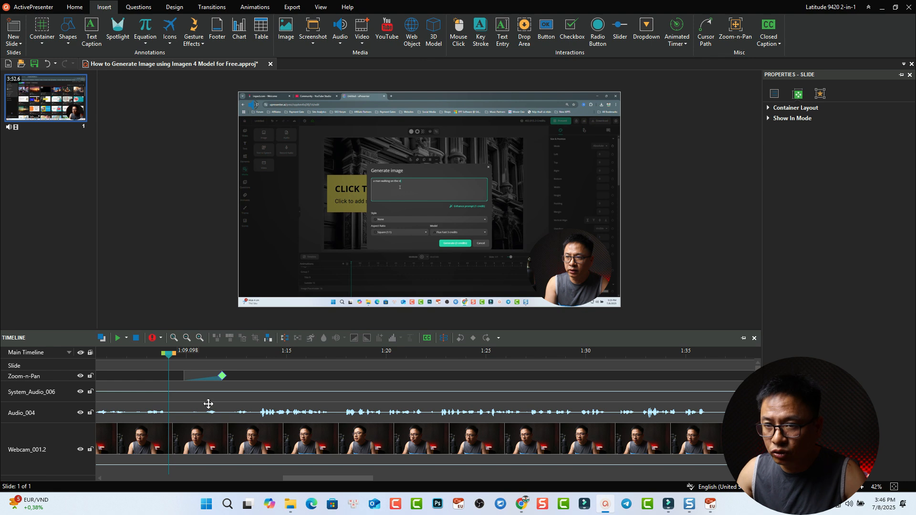
key(space)
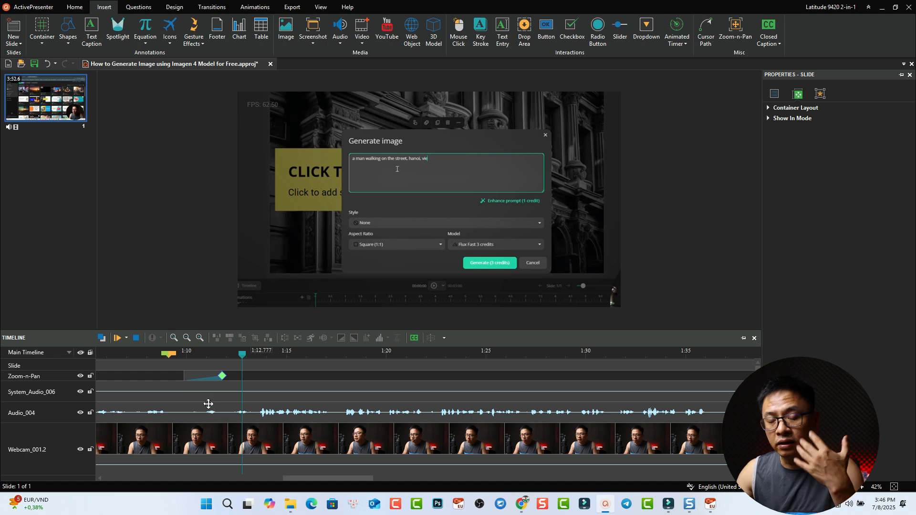
Step: Duplicate the Zoom-n-Pan effect so that the copy starts at about 1:12.8 on the timeline
click(205, 376)
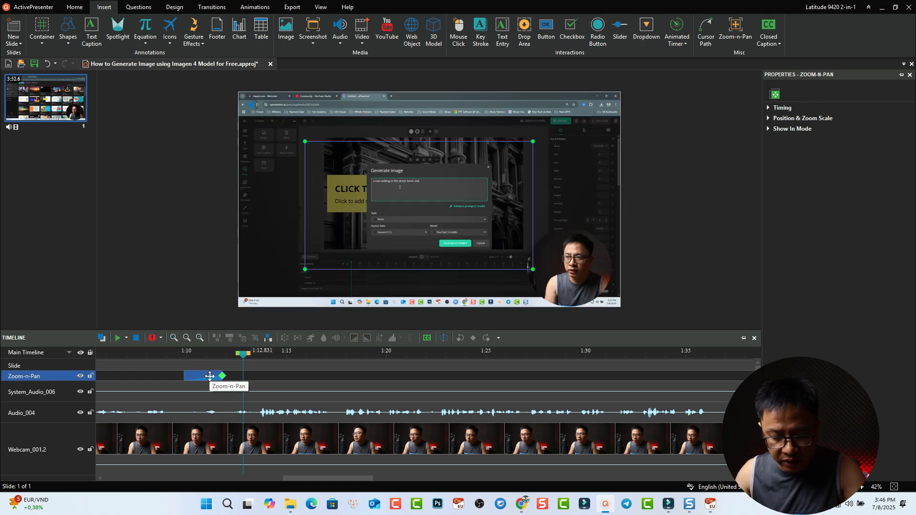
key(ctrl+c)
key(ctrl+v)
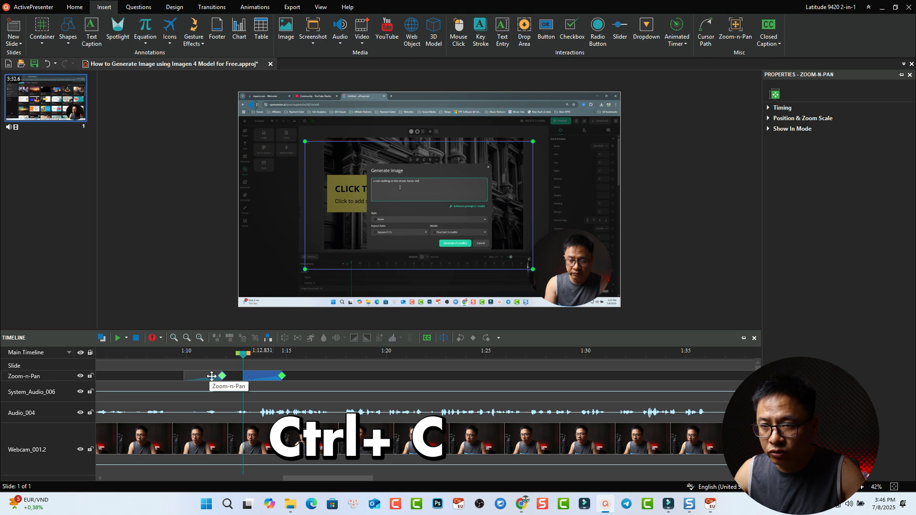
Step: Enlarge the zoom area of the second Zoom-n-Pan effect to cover the whole slide
click(366, 223)
click(366, 223)
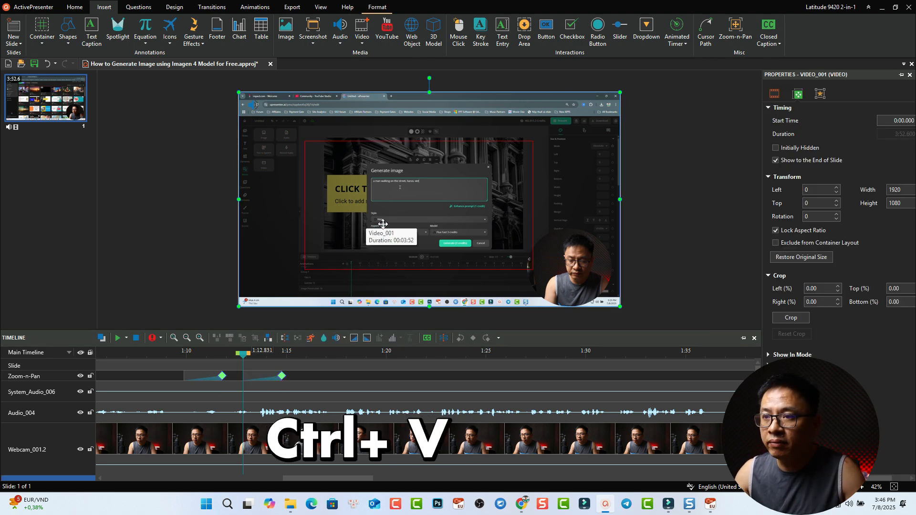
click(267, 377)
drag(306, 143, 237, 88)
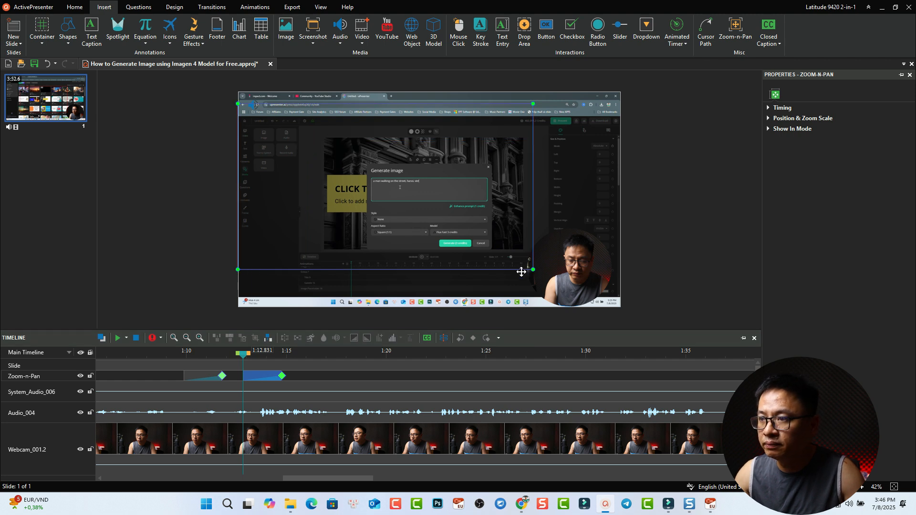
drag(533, 270, 628, 327)
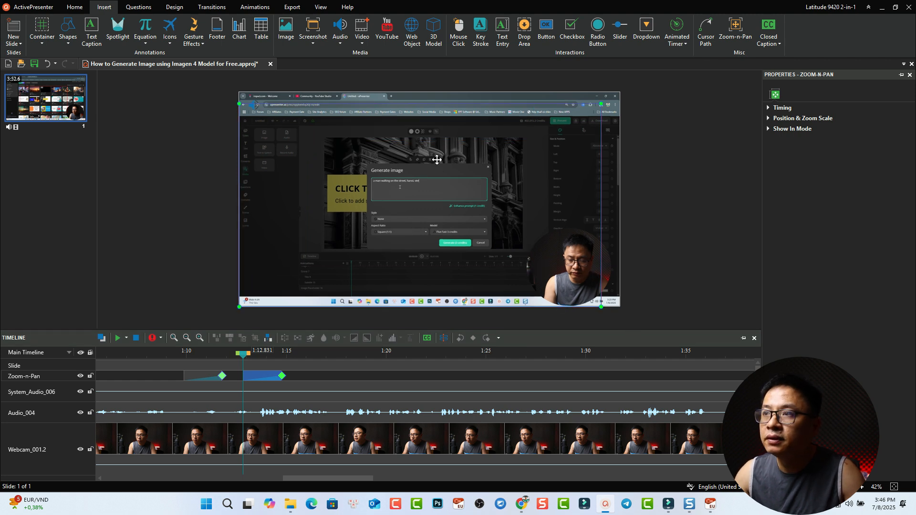
drag(601, 103, 620, 92)
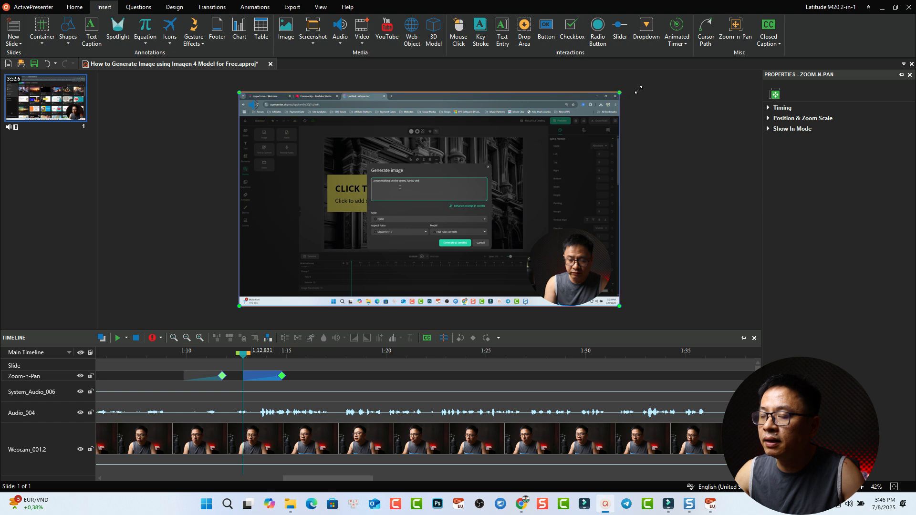
Step: Play back the slide from about 1:09.4 to preview zooming in and back out
click(174, 352)
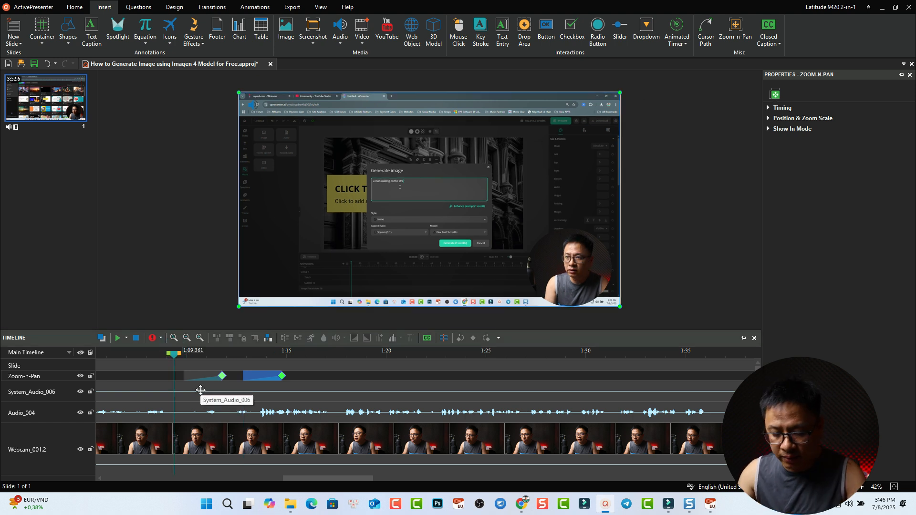
key(space)
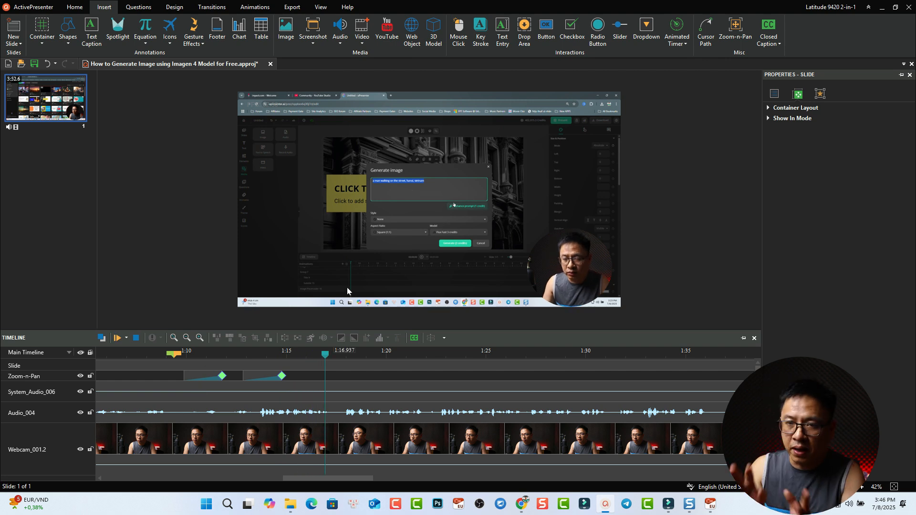
click(250, 378)
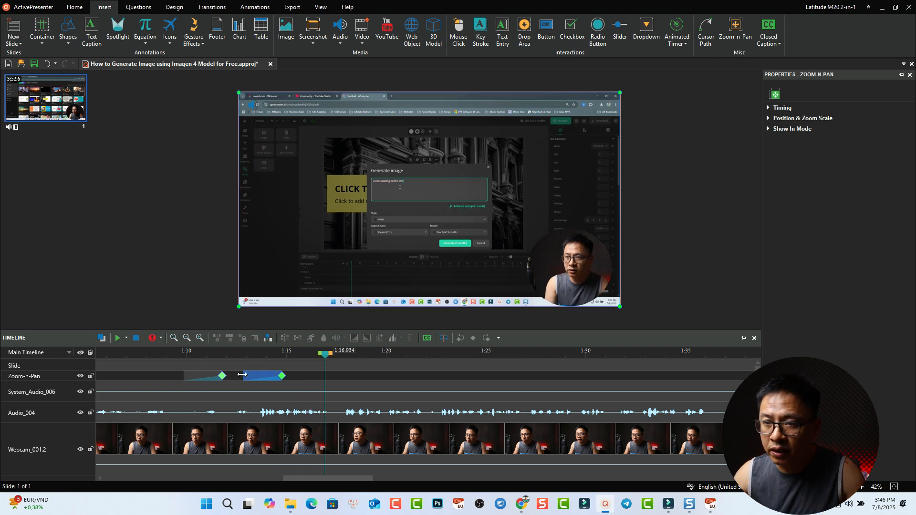
Step: Give the screen recording video a cursor highlight of type Circle
scroll(315, 389, down, 3)
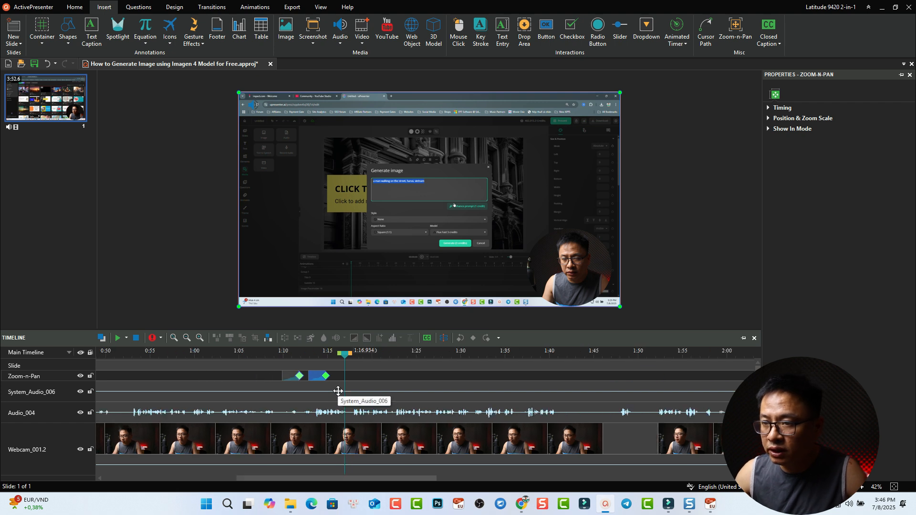
scroll(338, 391, down, 1)
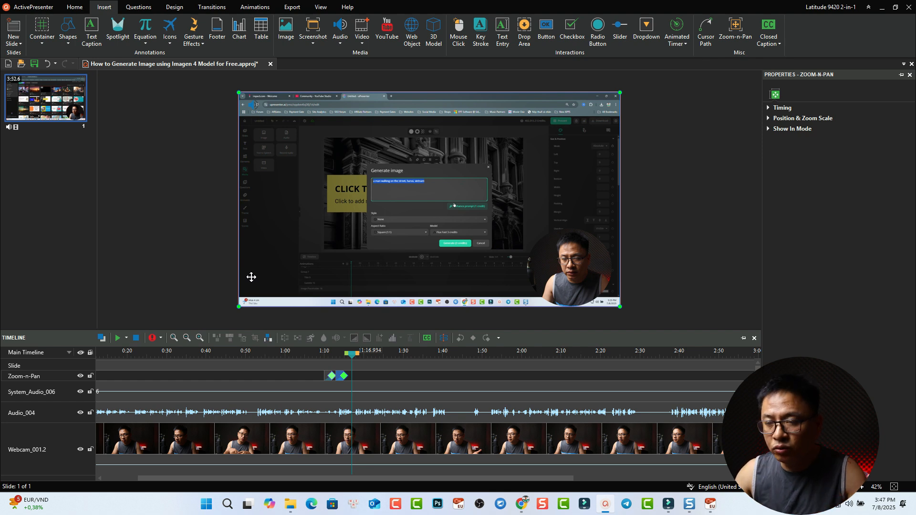
scroll(433, 426, down, 2)
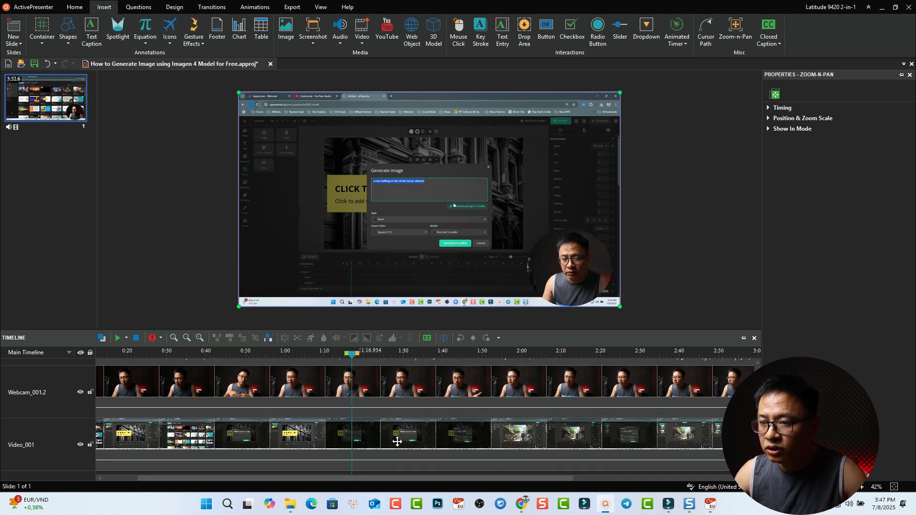
click(434, 435)
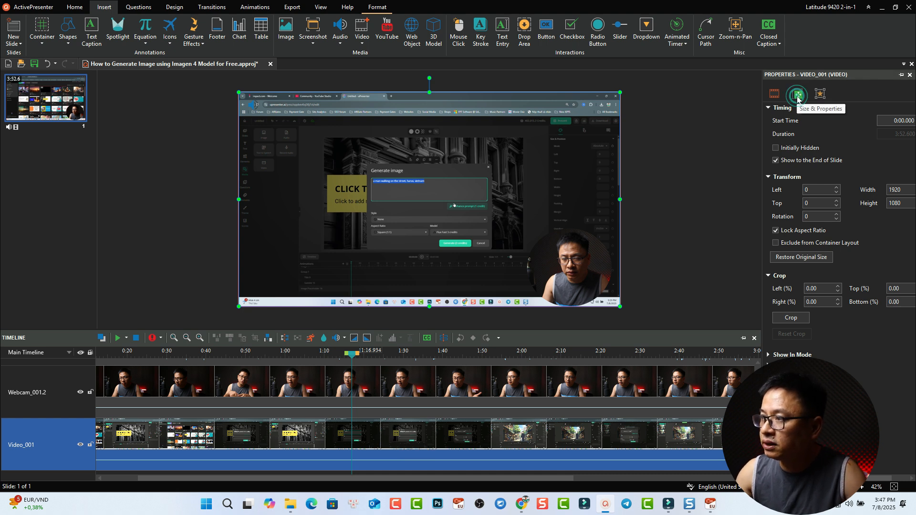
click(774, 94)
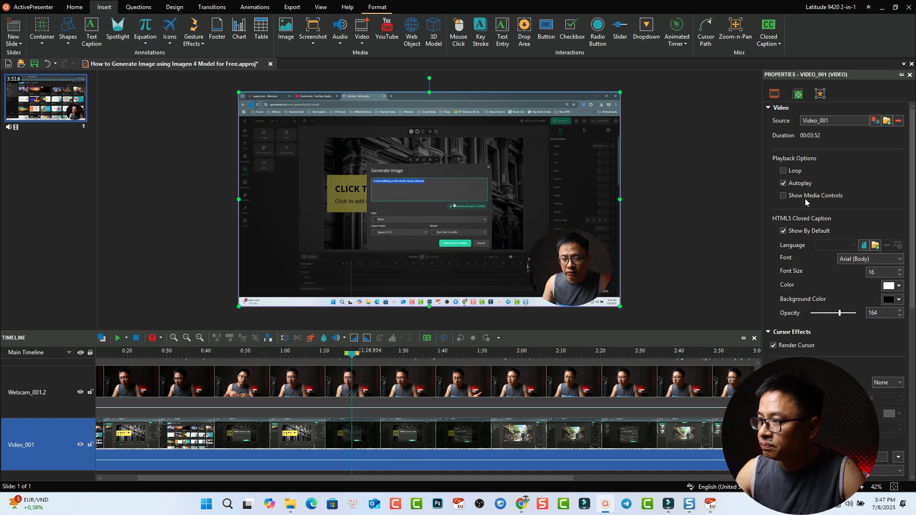
scroll(807, 200, down, 2)
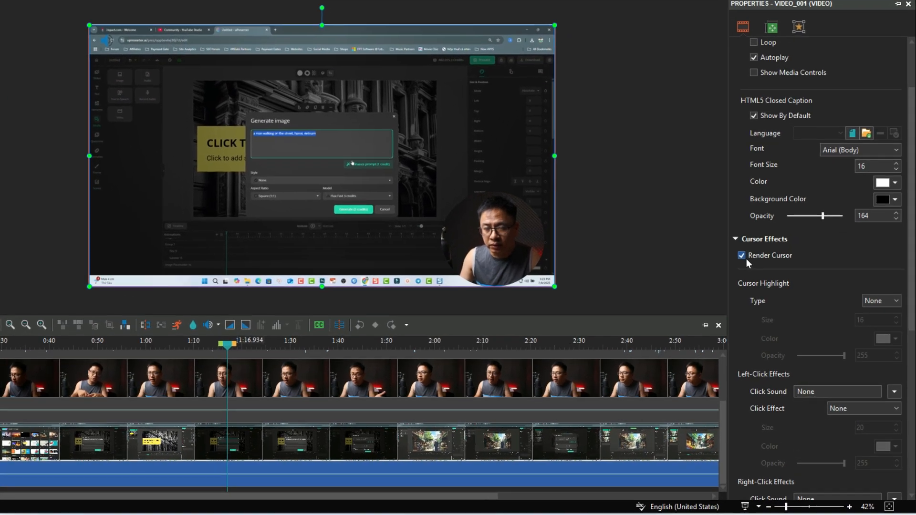
scroll(746, 258, down, 2)
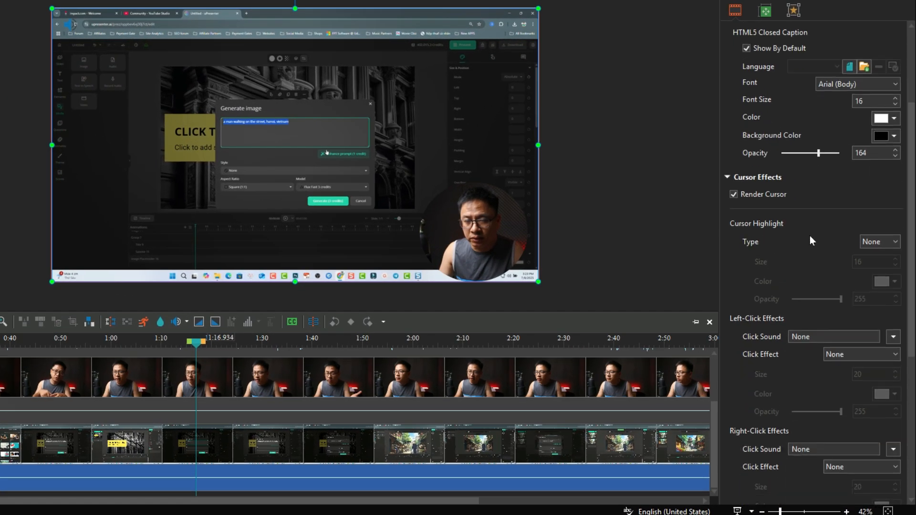
click(893, 242)
Step: Set the cursor highlight's color to standard yellow and its opacity to 134
double_click(869, 270)
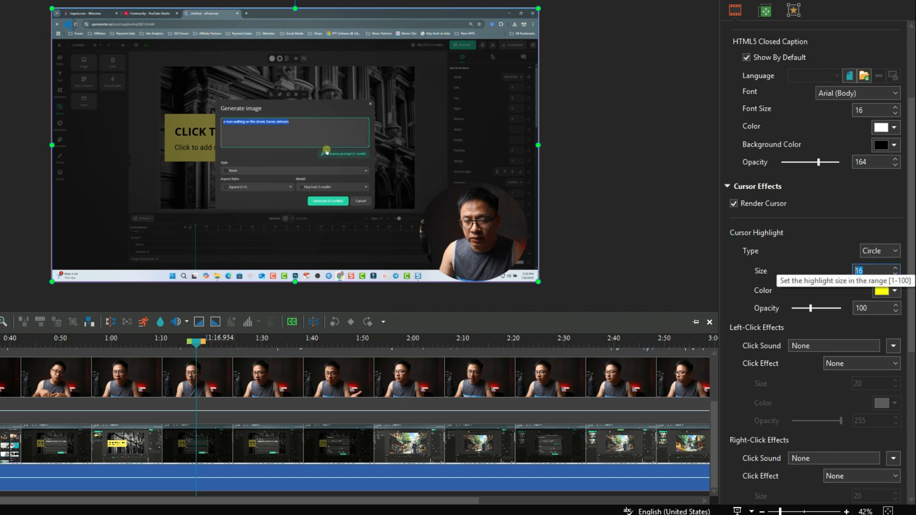
click(894, 292)
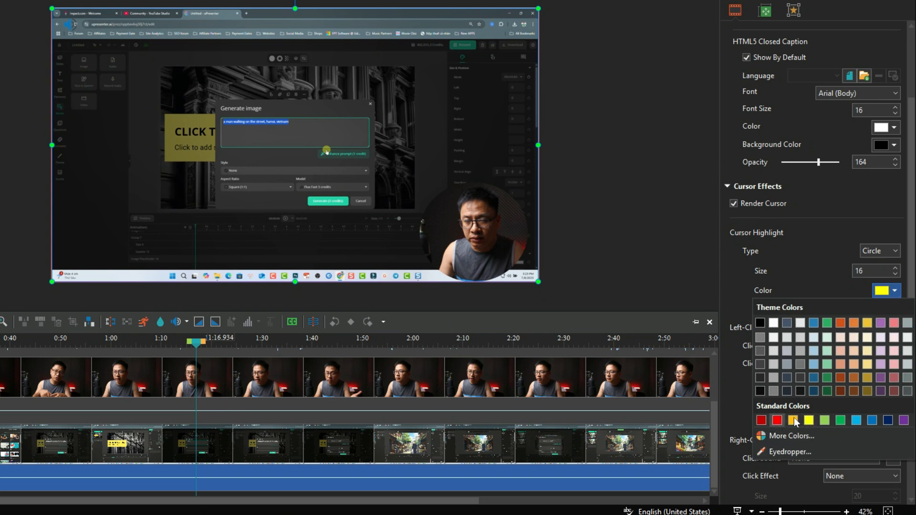
click(809, 420)
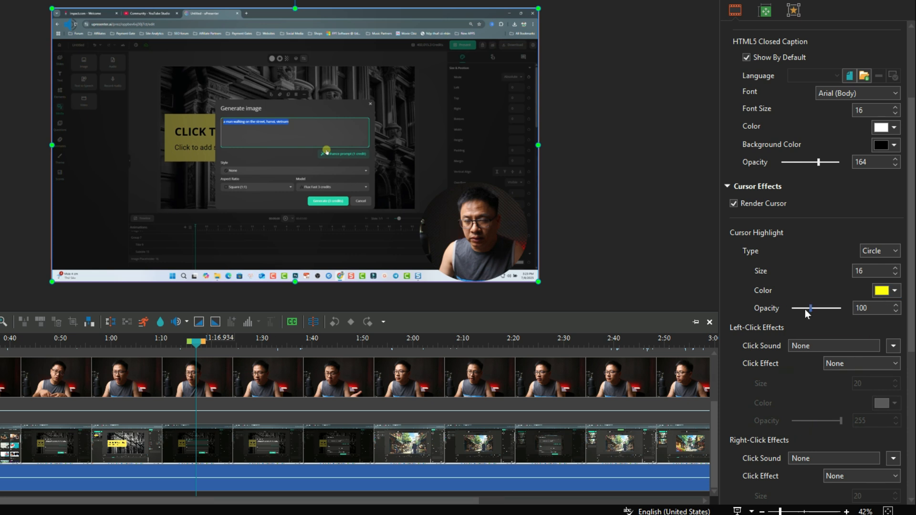
drag(811, 309, 817, 308)
Step: Assign the Mouse Click 1 sound to left clicks and the Mouse Click 2 sound to right clicks
scroll(800, 323, down, 4)
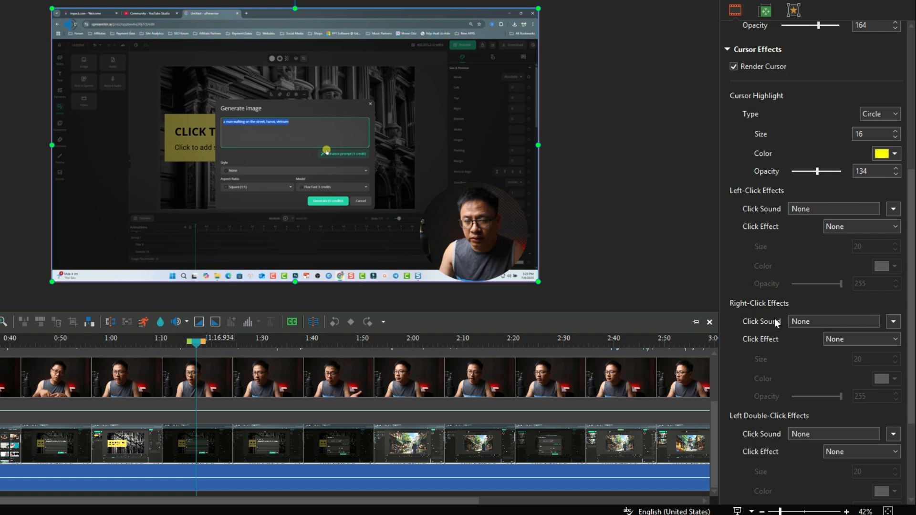
click(894, 209)
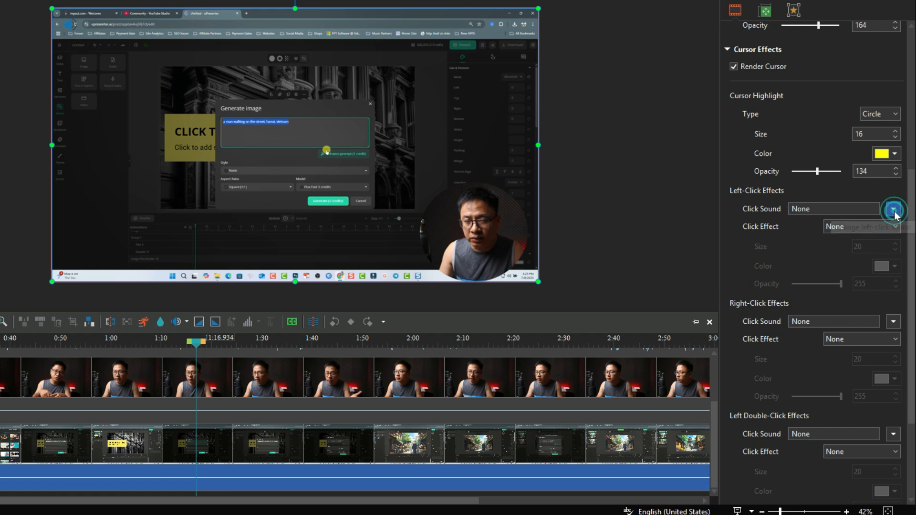
click(851, 274)
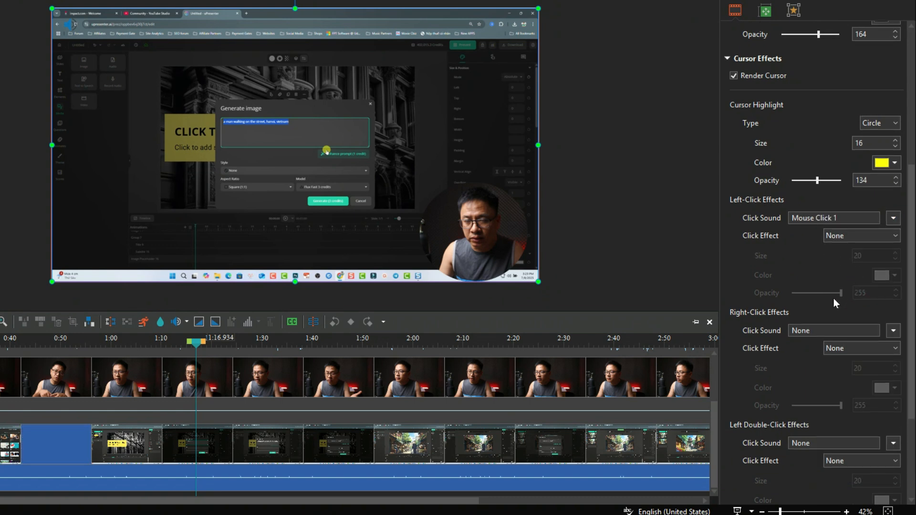
click(891, 331)
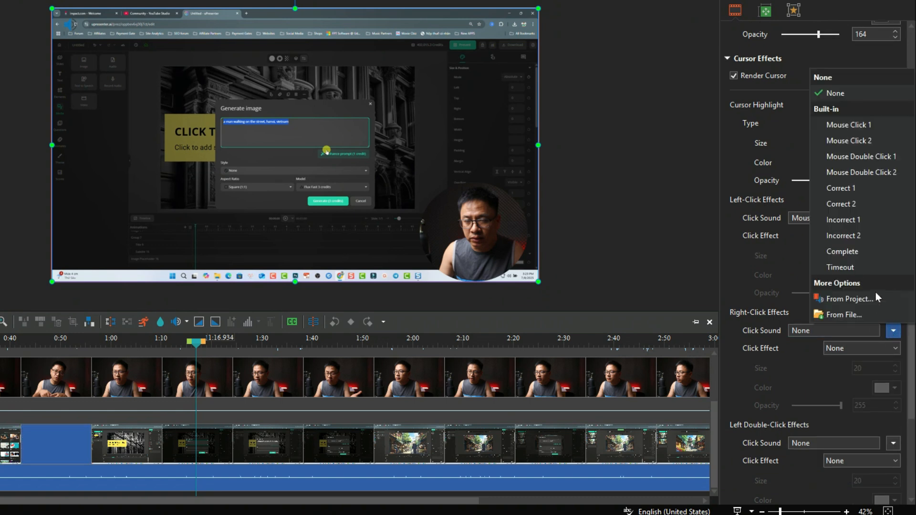
click(857, 142)
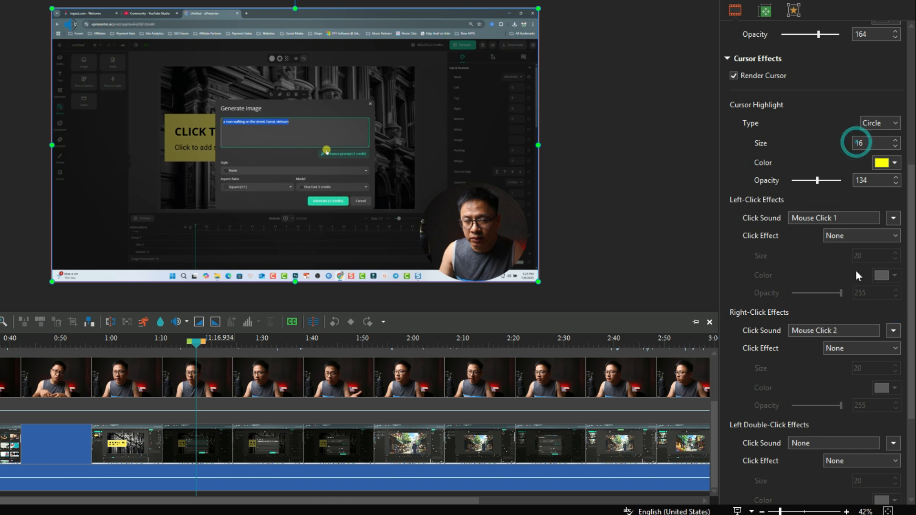
Step: Play back the slide from about 1:09.1 to preview the cursor highlight and click sounds
click(157, 352)
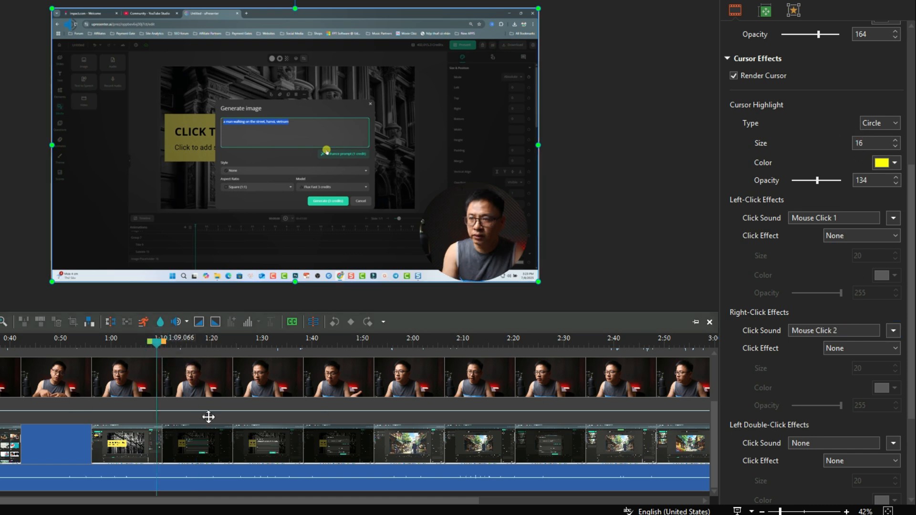
click(214, 424)
key(space)
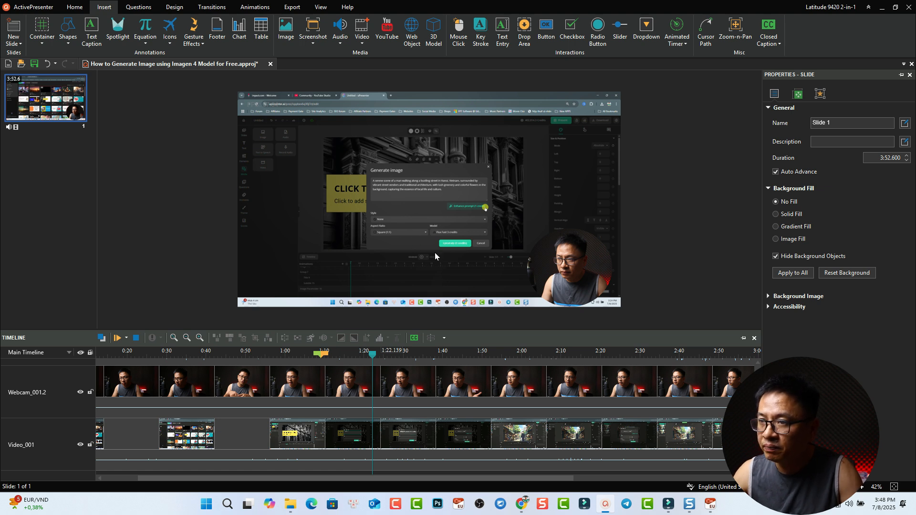
key(space)
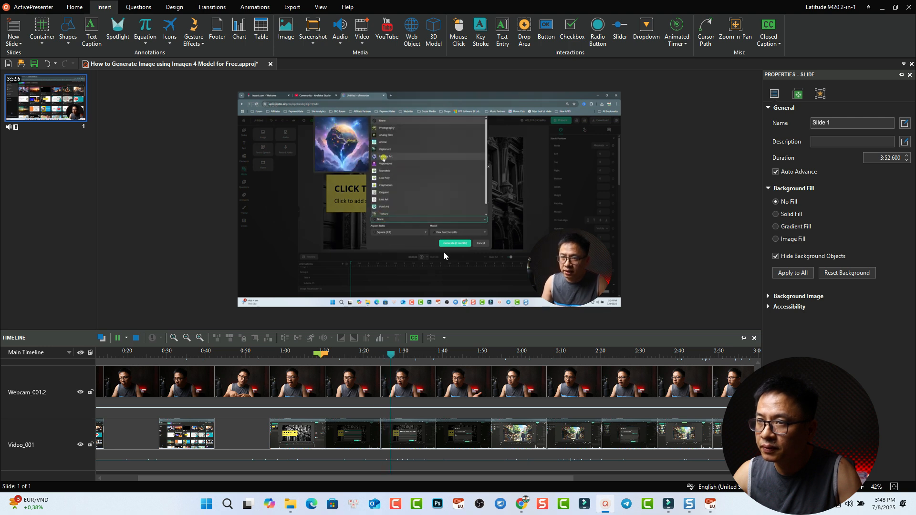
key(space)
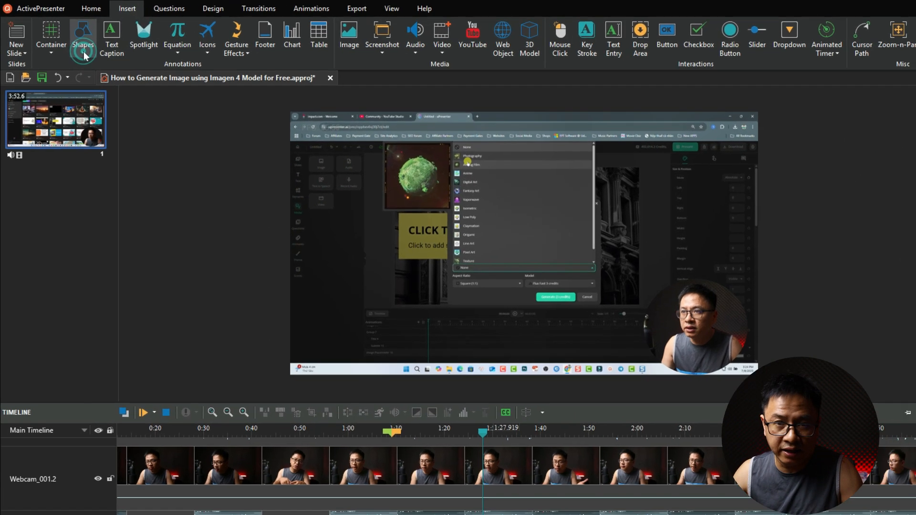
Step: Draw a rectangular callout about 341 x 140 px above the Generate image dialog and give it the text Click here
click(69, 44)
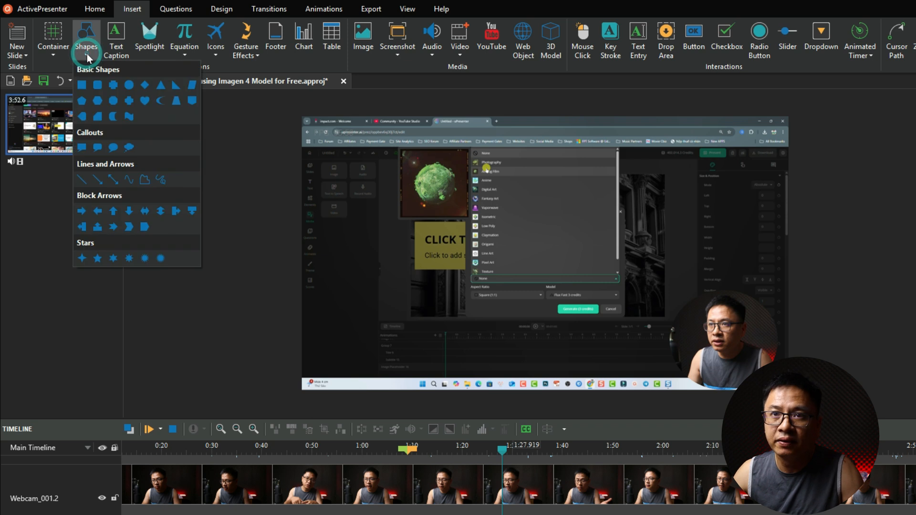
click(84, 149)
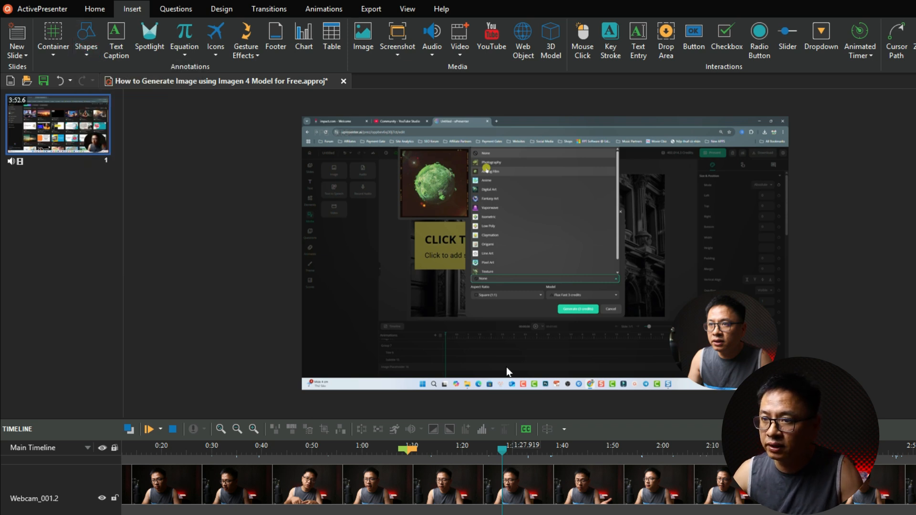
click(478, 176)
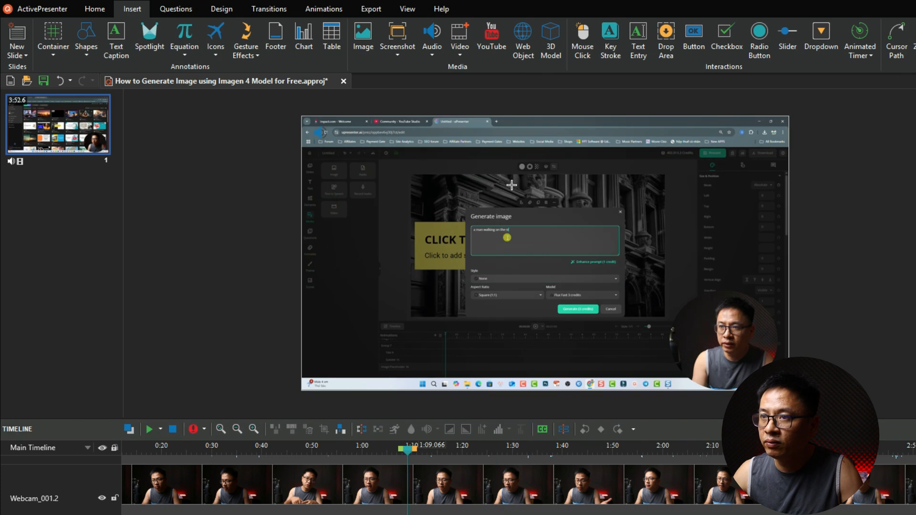
drag(487, 177, 573, 212)
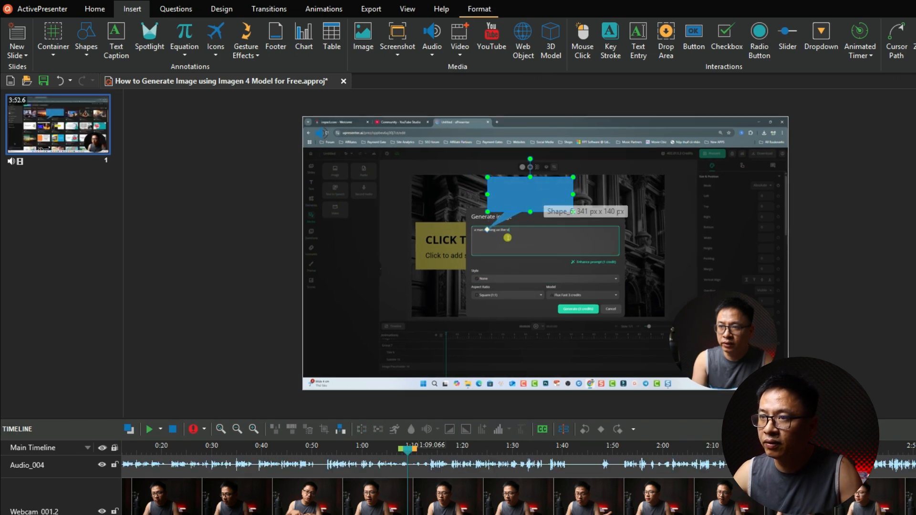
text(Cli)
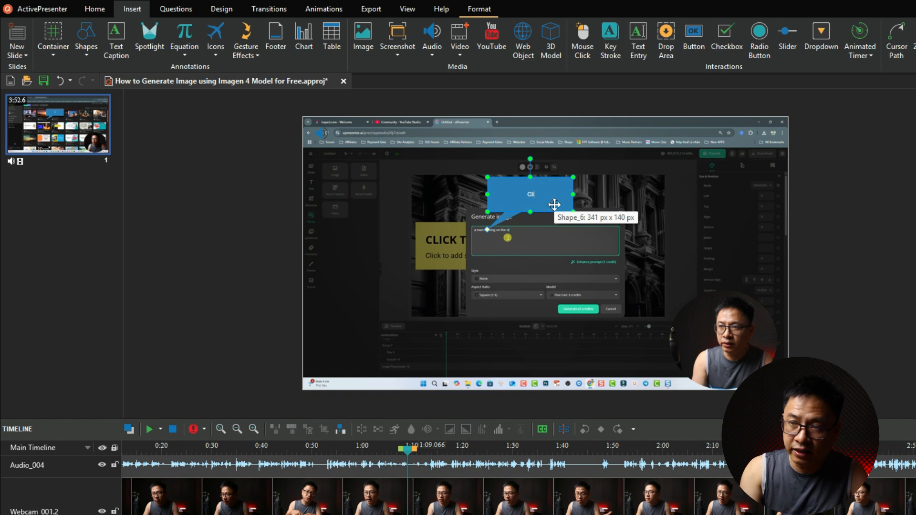
text(ck her)
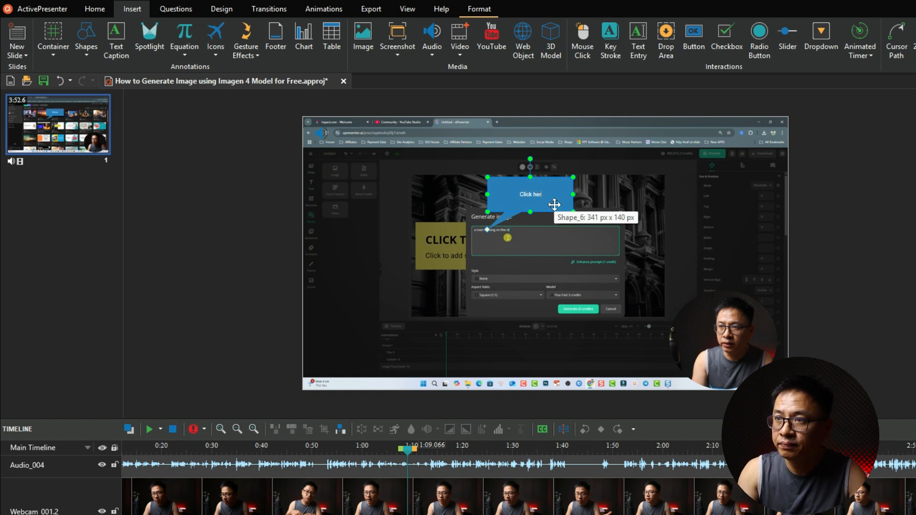
text(e)
Step: Format the callout text in Arial Black at size 48
key(ctrl+a)
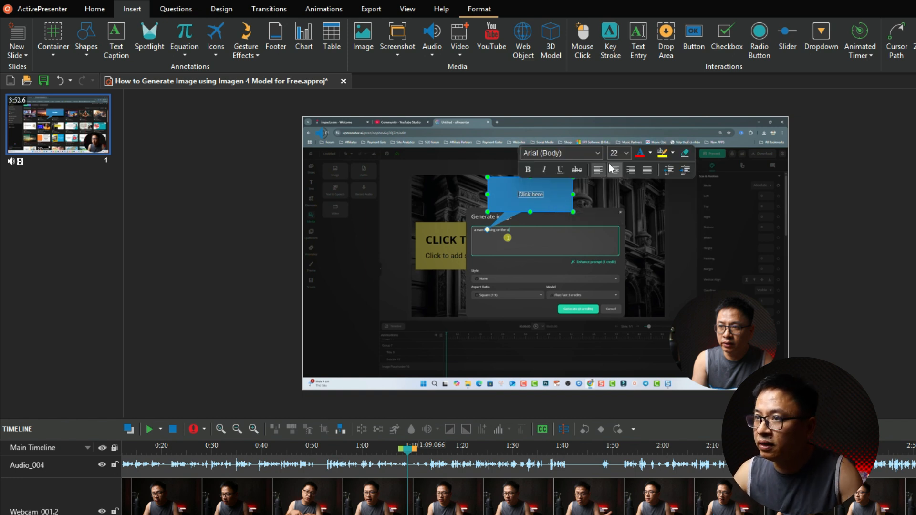
click(612, 168)
click(621, 152)
click(616, 347)
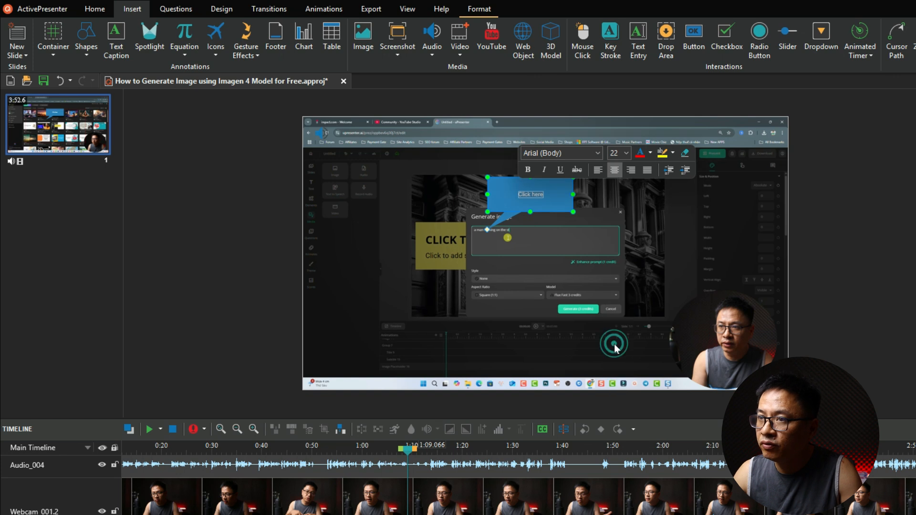
click(614, 150)
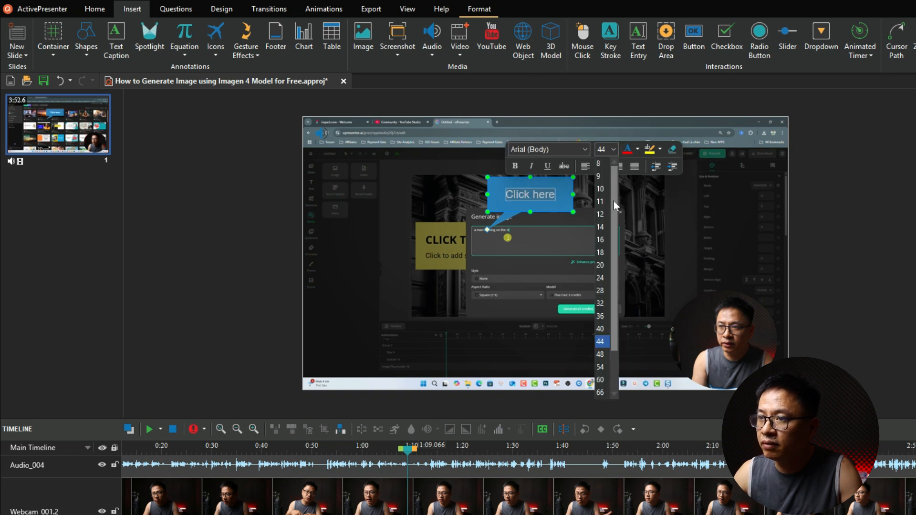
click(601, 354)
click(583, 151)
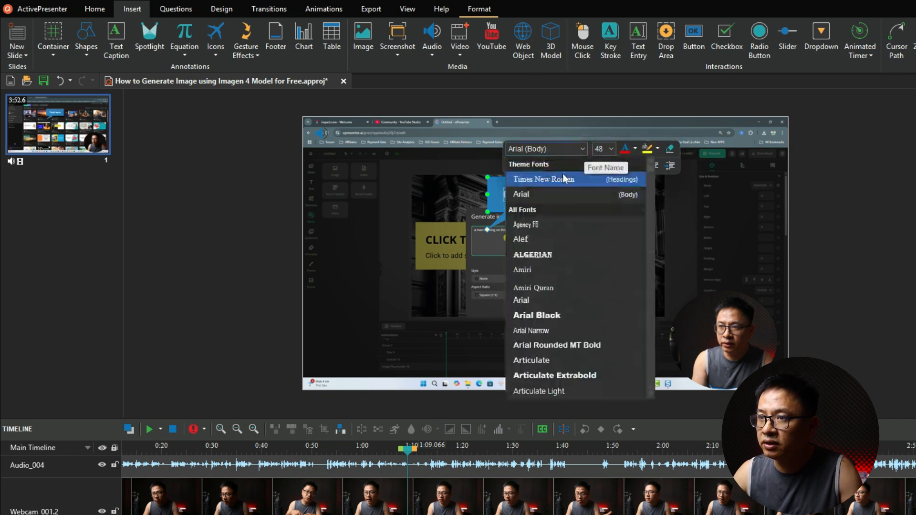
click(541, 318)
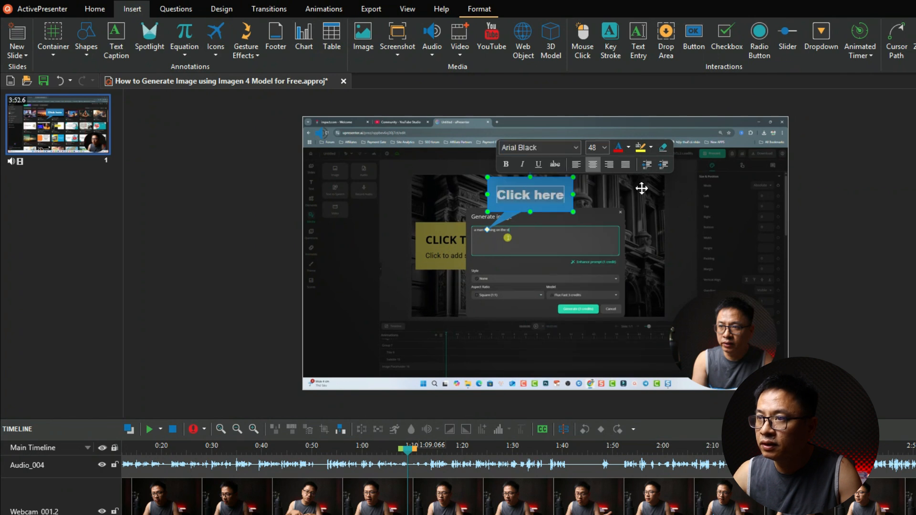
Step: Color the callout text white and aim the callout's tail at the prompt text in the Generate image dialog
click(619, 148)
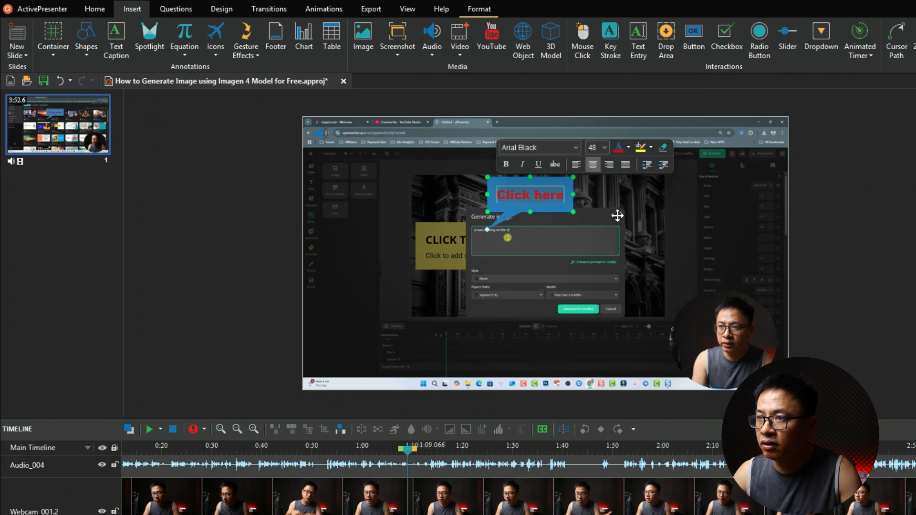
click(628, 147)
click(625, 180)
click(591, 242)
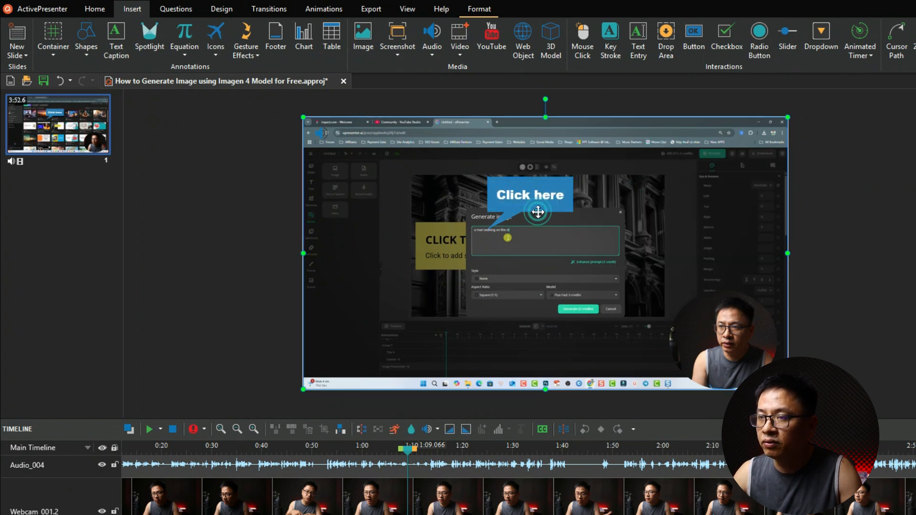
click(538, 211)
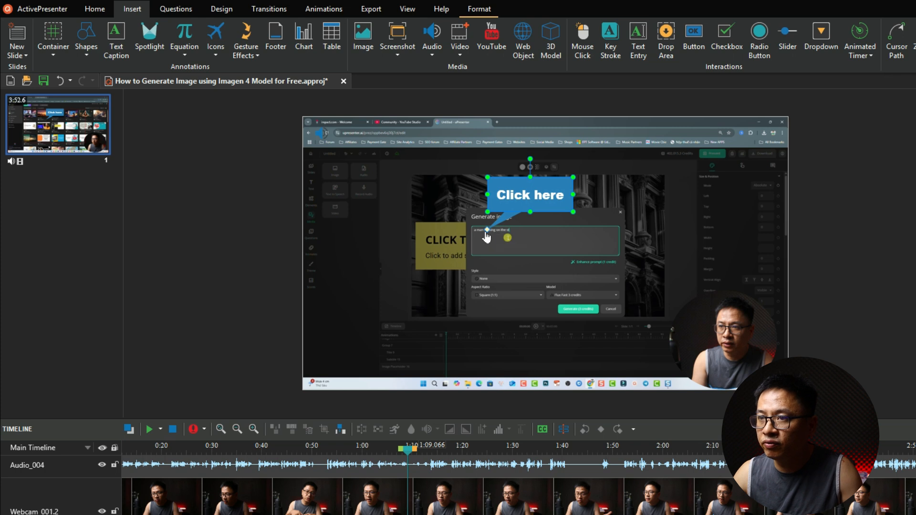
drag(491, 233, 505, 232)
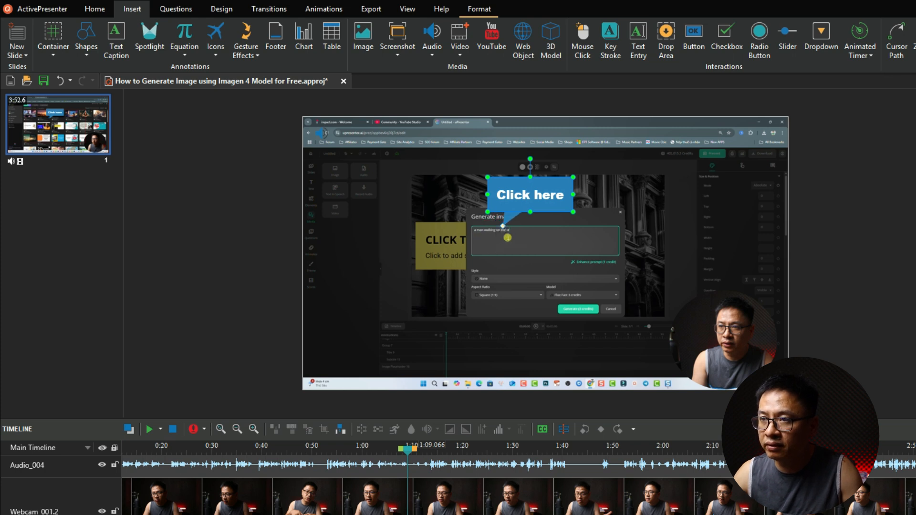
Step: Move the callout's timeline clip to start at about 1:22
scroll(477, 506, up, 5)
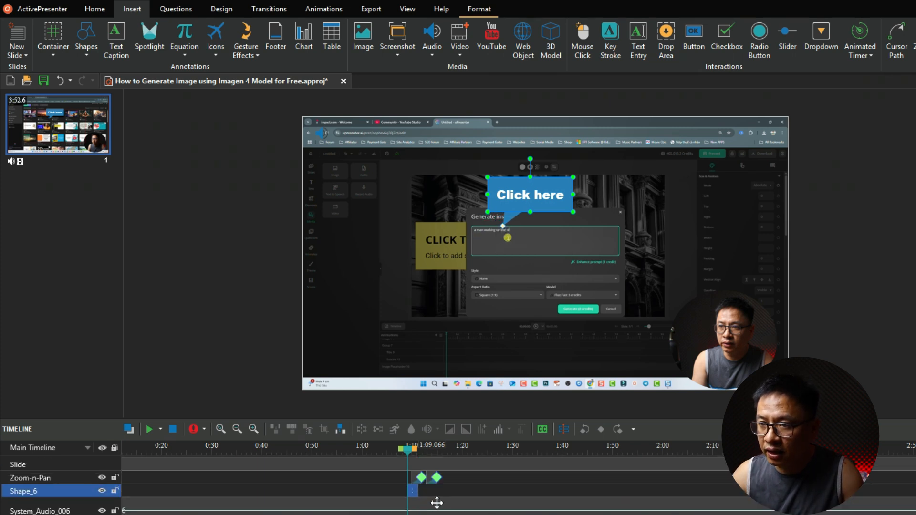
scroll(451, 509, up, 2)
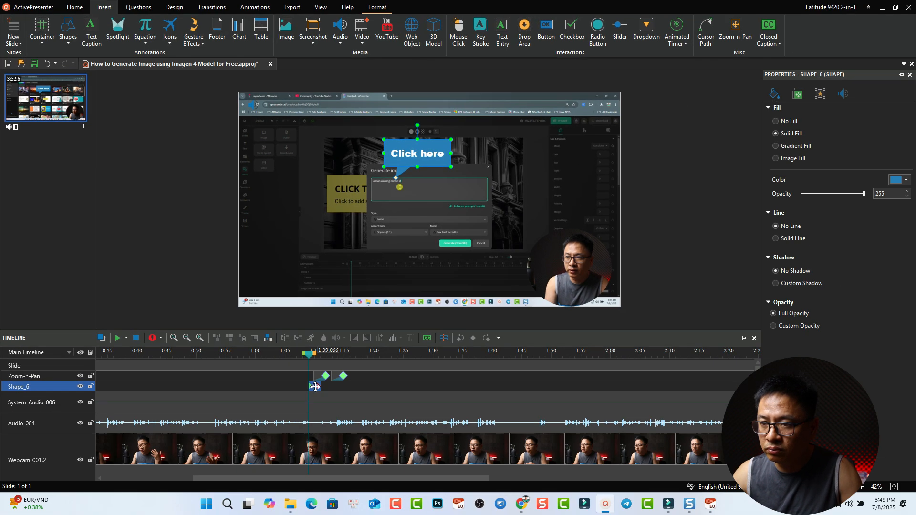
drag(399, 490, 465, 489)
drag(366, 385, 392, 385)
Step: Play back from about 1:14.8, start the callout at 1:17.797, and place it beside the dialog's right edge with its tail toward Enhance prompt
click(343, 354)
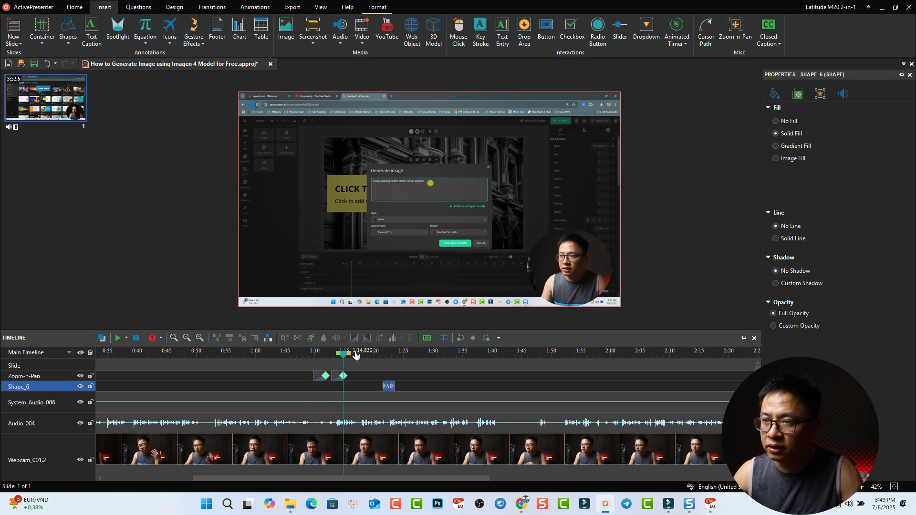
key(space)
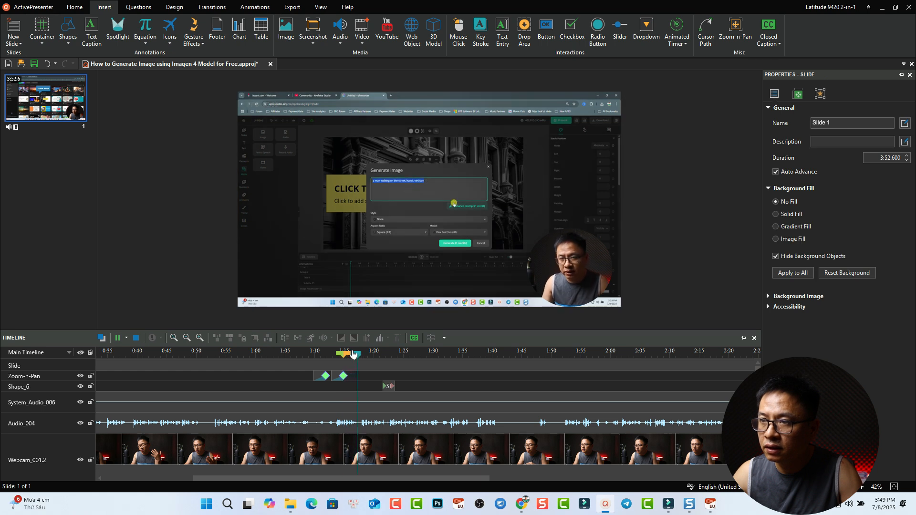
key(space)
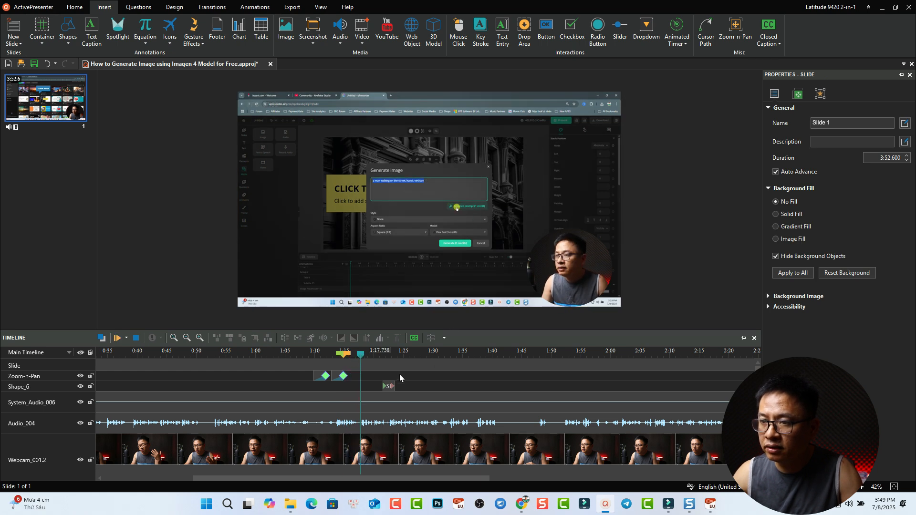
drag(388, 387, 363, 386)
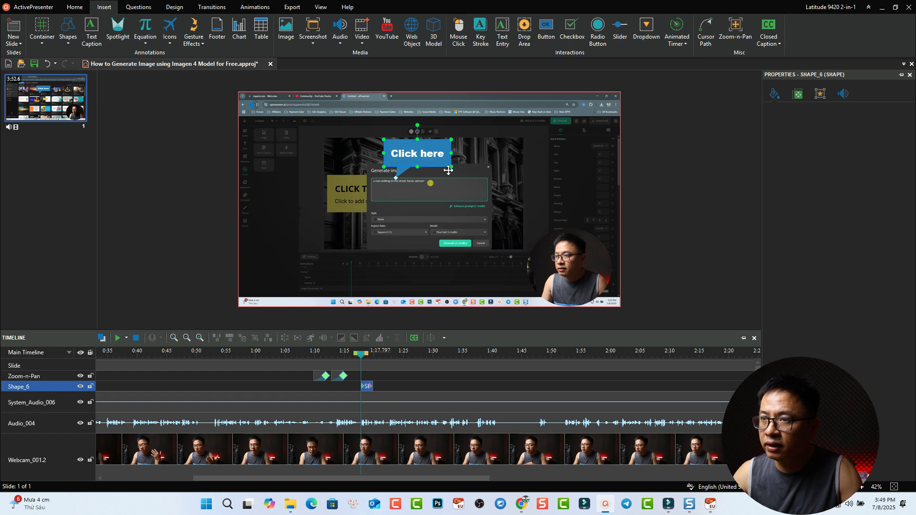
drag(431, 163, 493, 208)
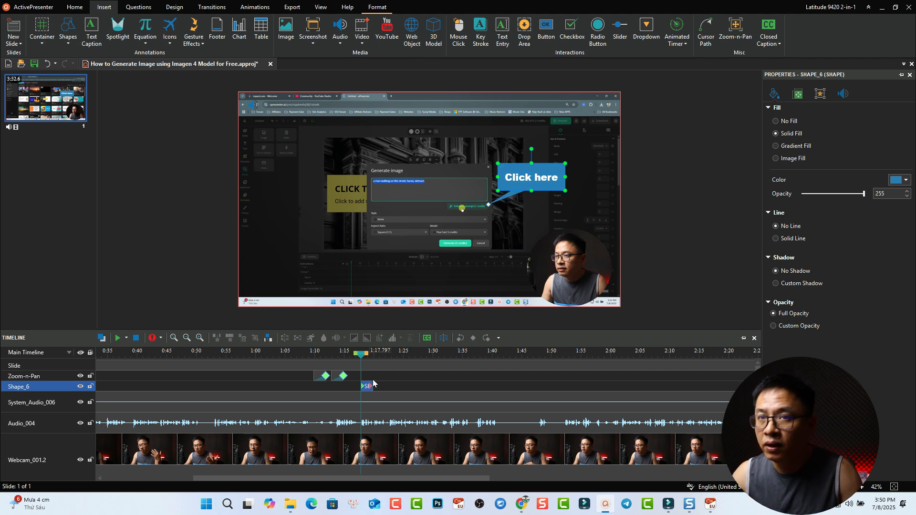
Step: Apply a Peek In entrance effect and a Peek Out exit effect to the callout
click(259, 8)
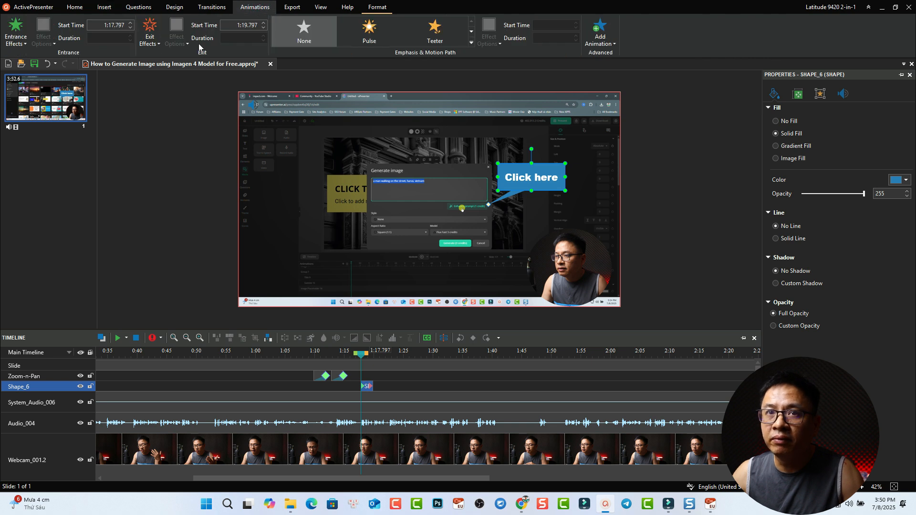
click(24, 42)
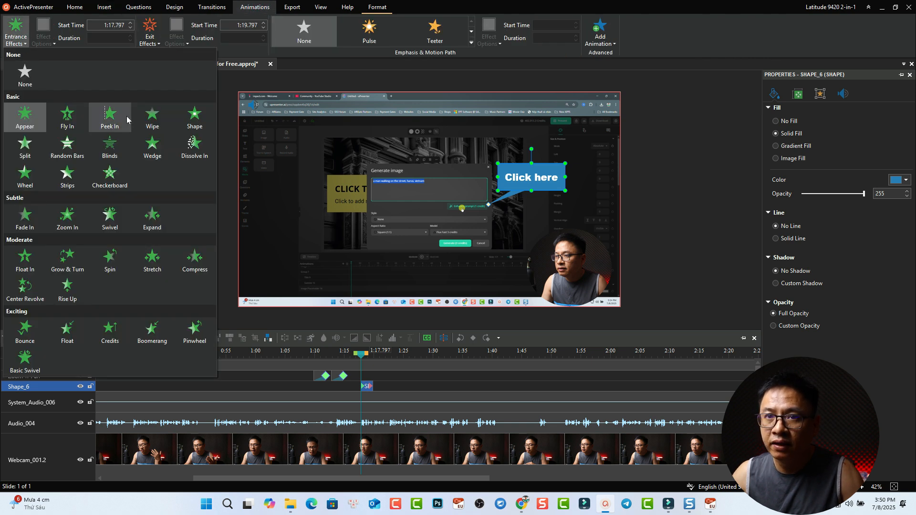
click(109, 119)
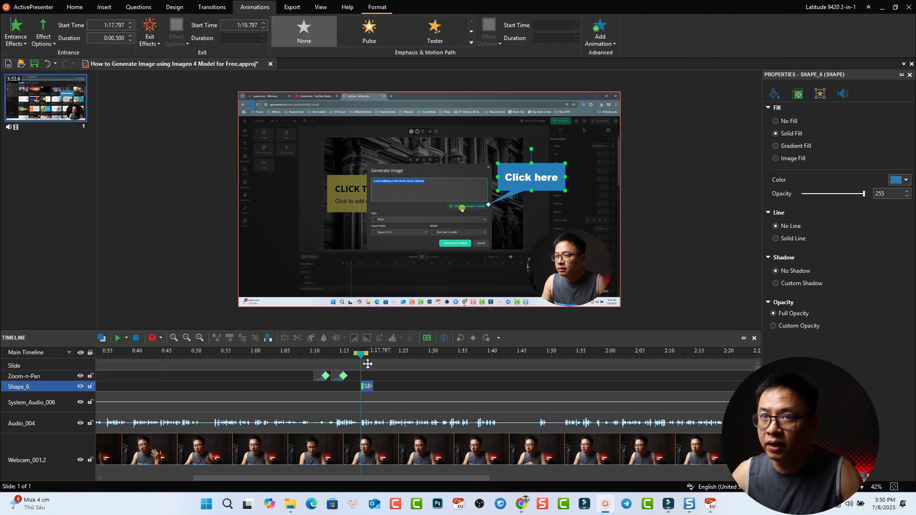
click(153, 42)
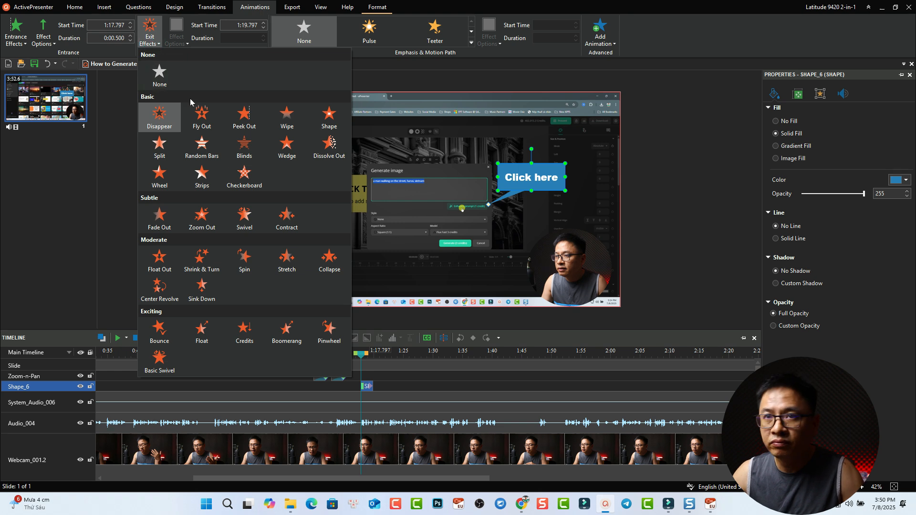
click(244, 116)
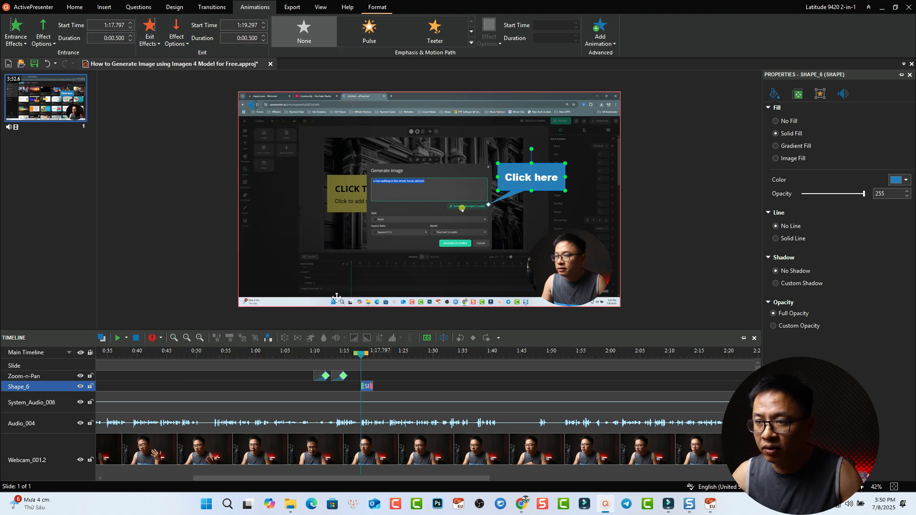
Step: Play back the slide from about 1:17.1 to preview the callout's entrance and exit animations
drag(360, 360, 357, 359)
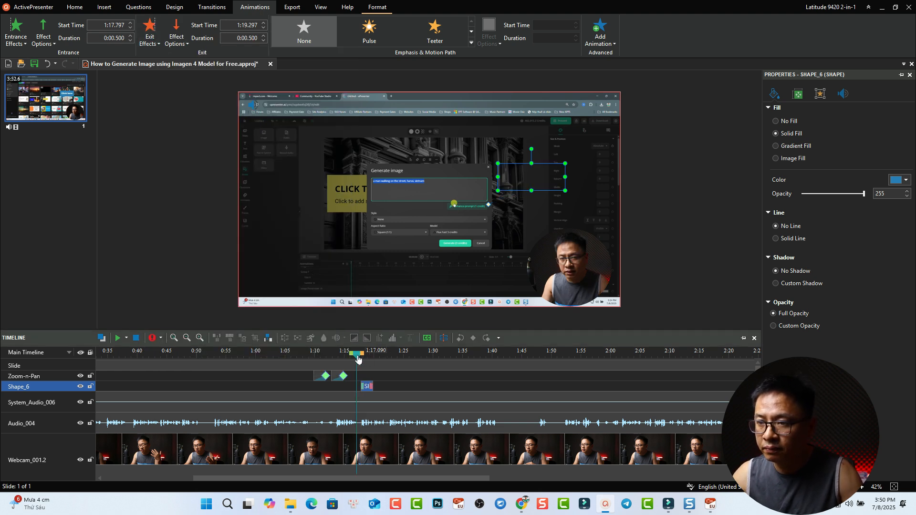
click(403, 364)
key(space)
scroll(420, 394, up, 2)
scroll(419, 395, up, 3)
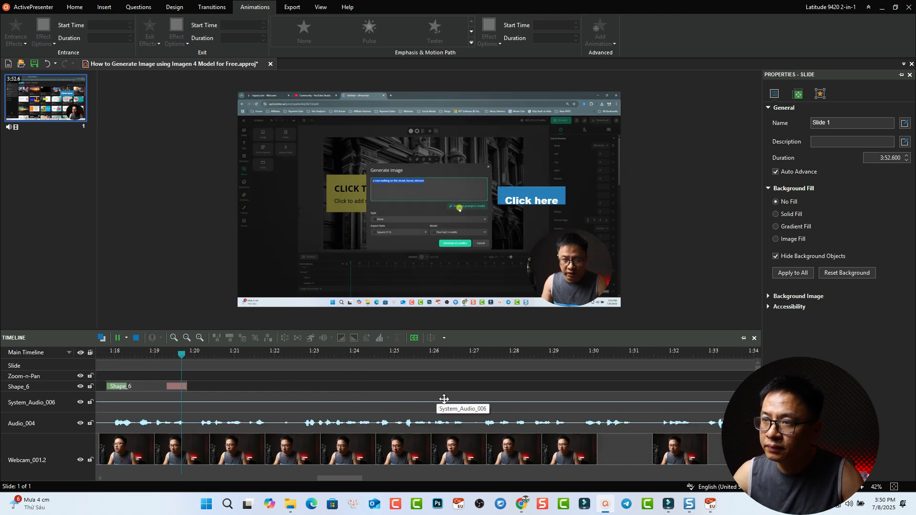
key(space)
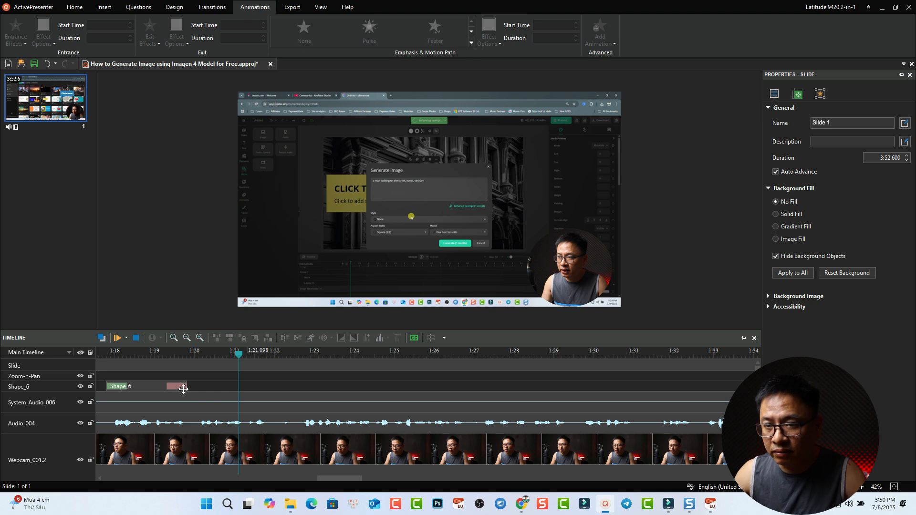
Step: Extend the callout on the timeline so its exit effect starts at 1:22.116, and play the section back
drag(184, 389, 298, 385)
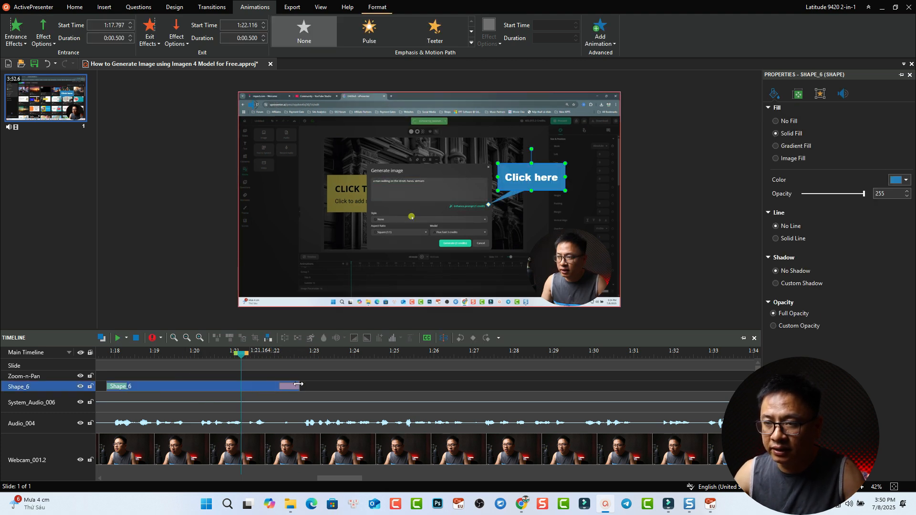
click(93, 352)
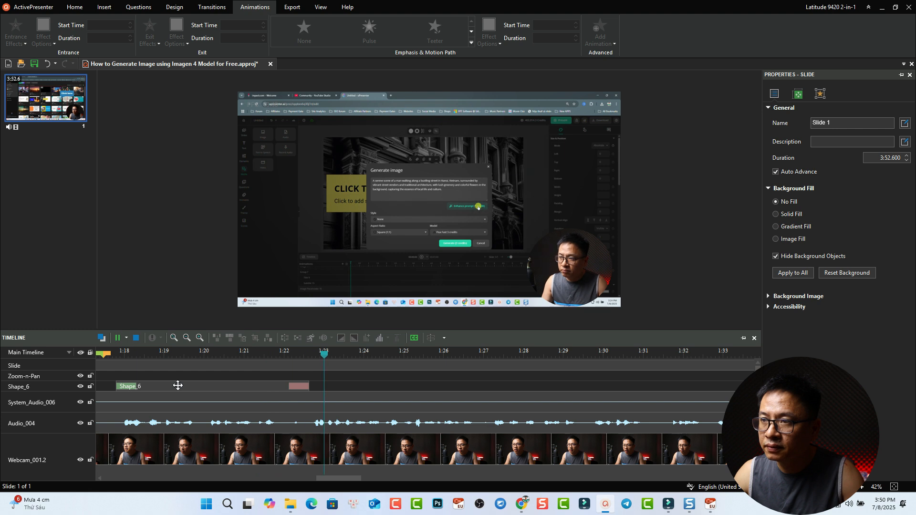
key(space)
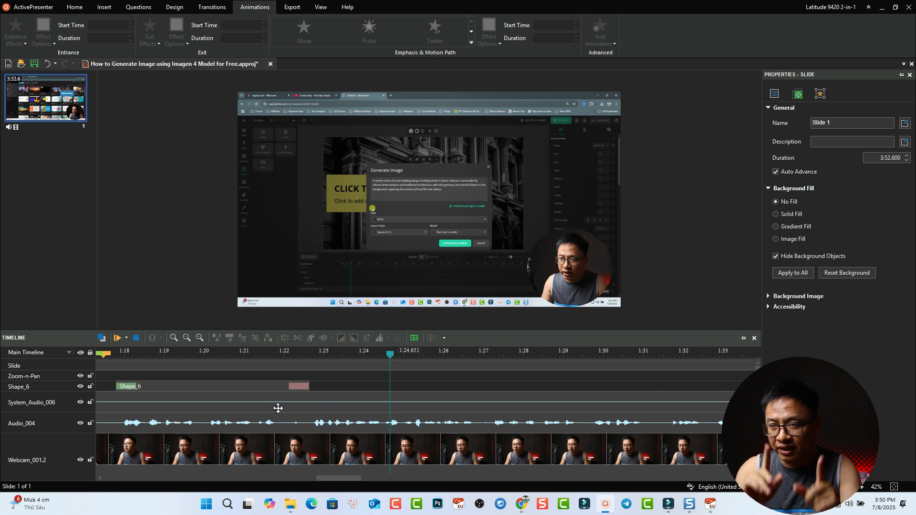
Step: Draw a rounded rectangle around the Generate image dialog, starting at 1:24.007 on the timeline
scroll(300, 394, down, 2)
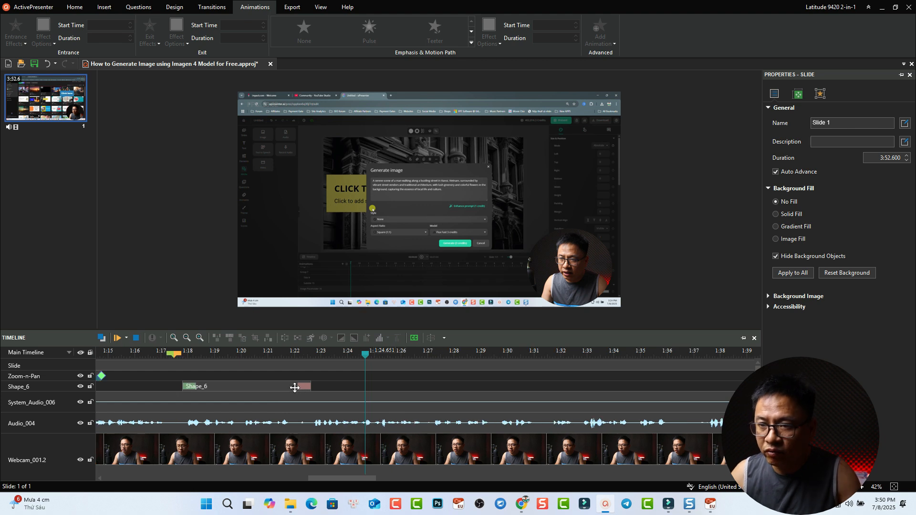
click(275, 354)
click(289, 395)
click(305, 386)
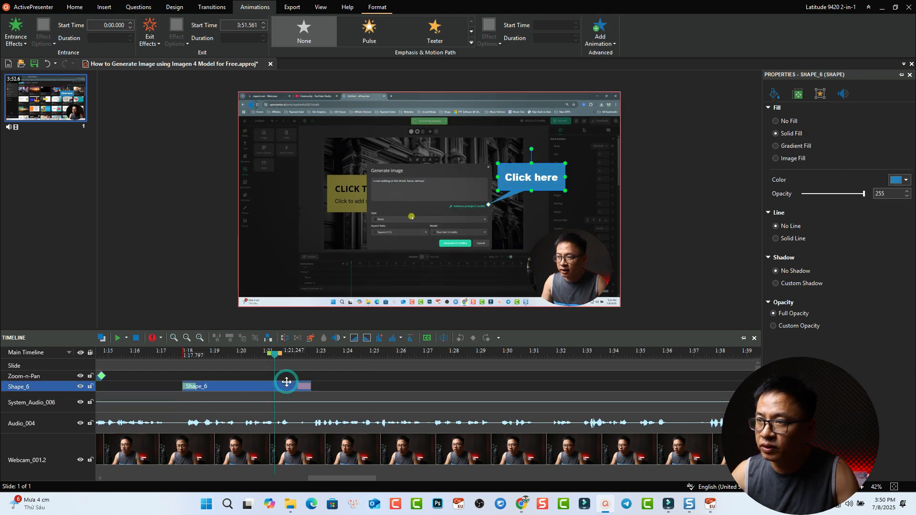
click(348, 353)
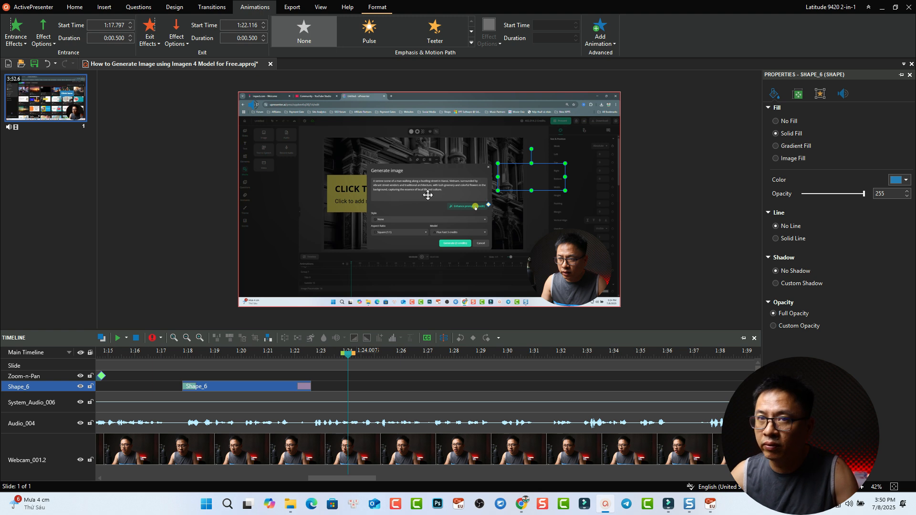
click(104, 7)
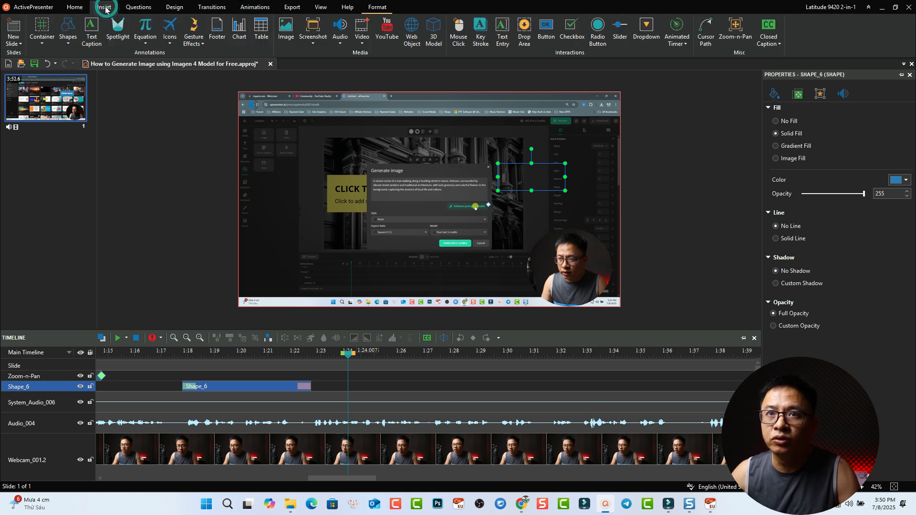
click(68, 31)
click(78, 81)
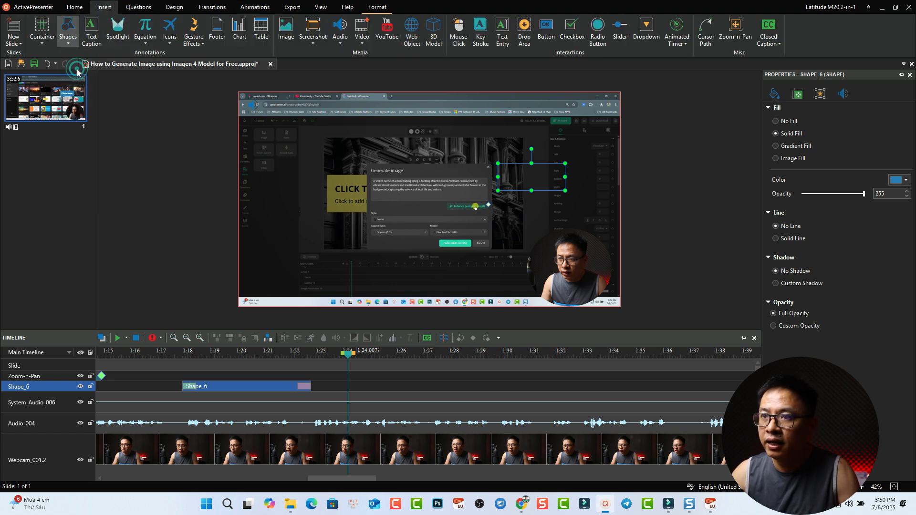
mouse_move(355, 156)
mouse_down()
mouse_move(474, 251)
mouse_move(507, 263)
mouse_up()
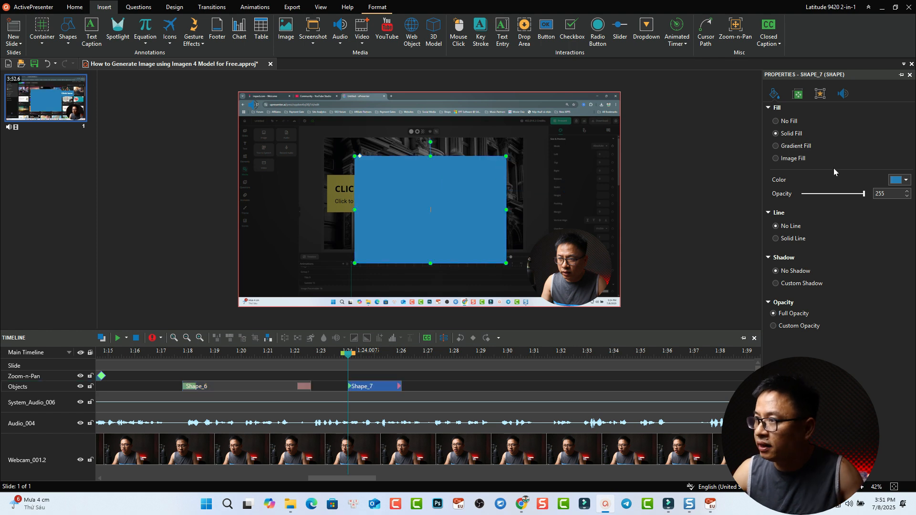
Step: Remove the rectangle's fill, give it a solid outline with width 4, and play the section briefly to check it
click(776, 122)
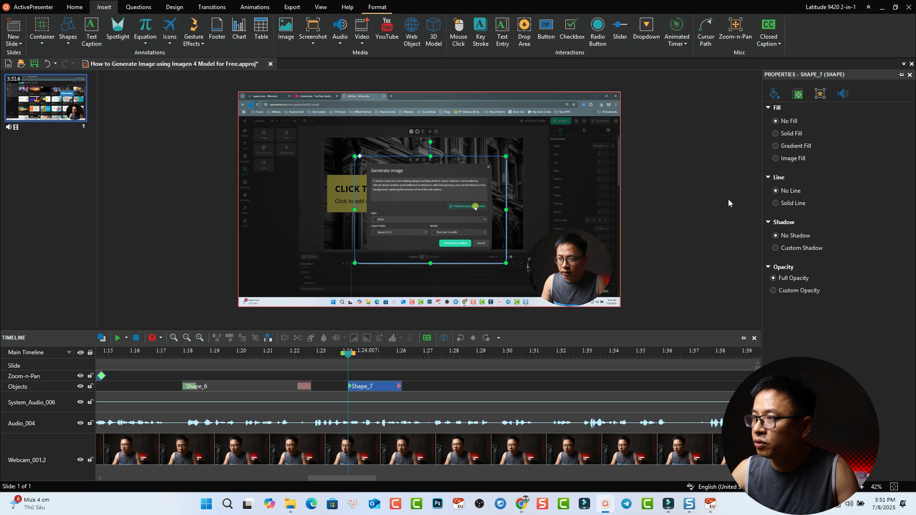
click(777, 204)
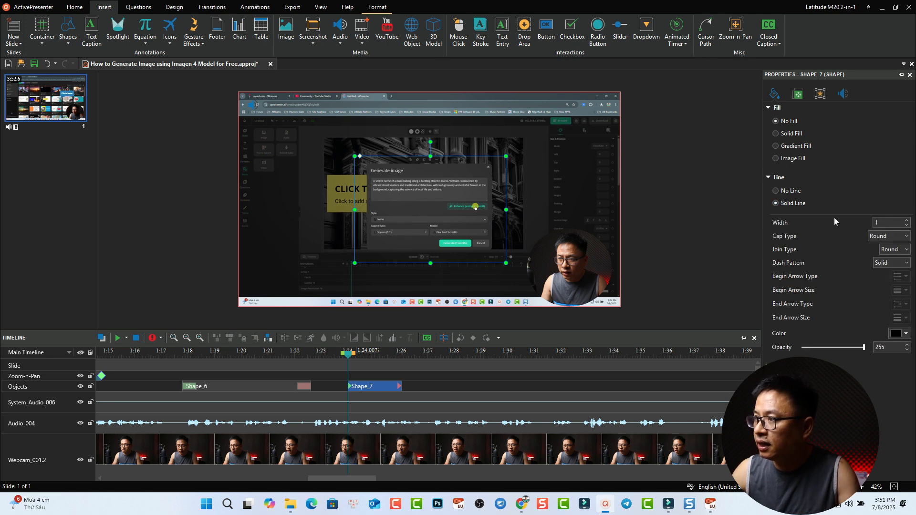
double_click(881, 223)
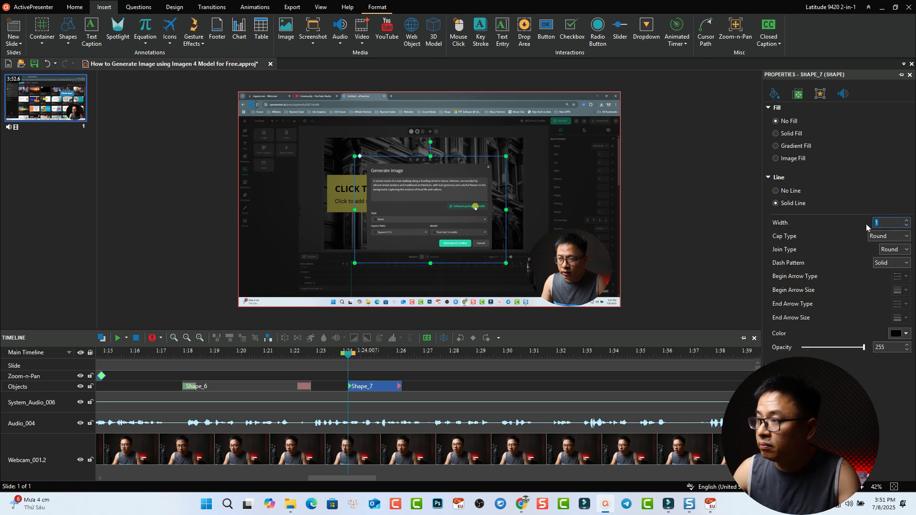
text(4)
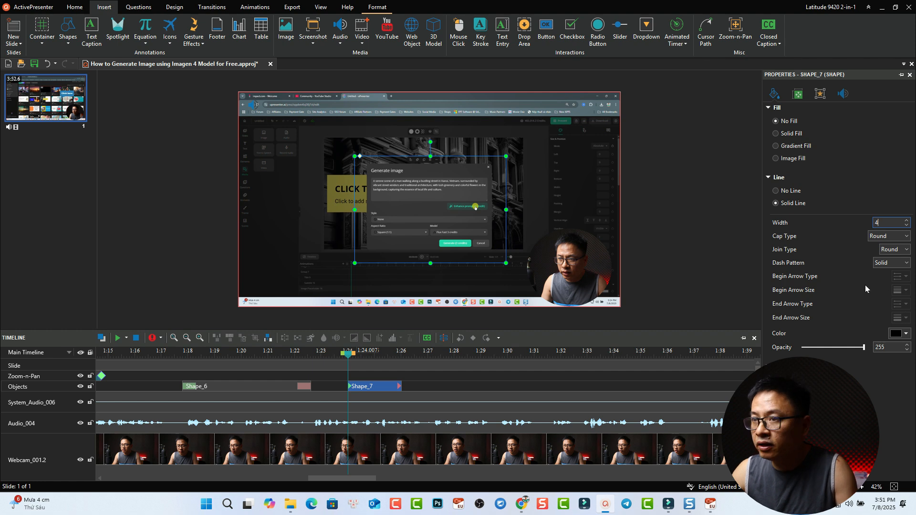
key(Return)
click(371, 374)
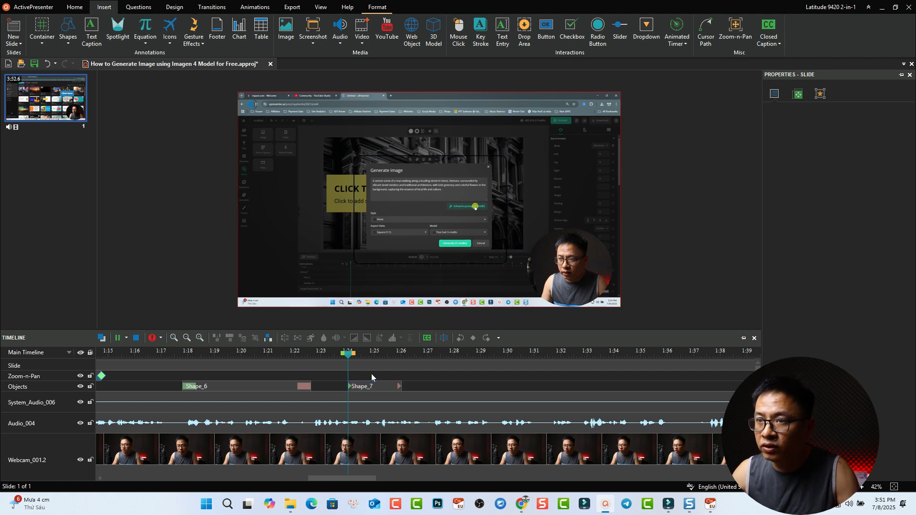
key(space)
click(370, 385)
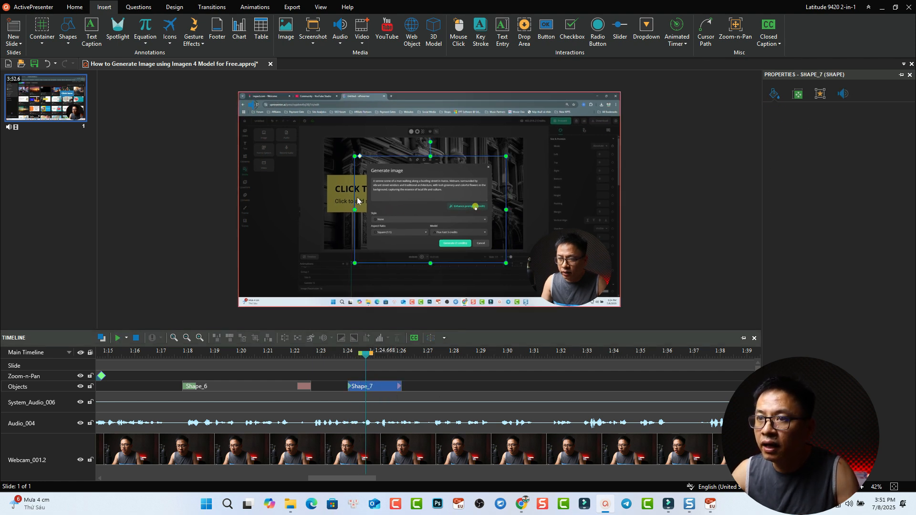
Step: Color the rectangle's outline red and set its line width to 8
click(906, 334)
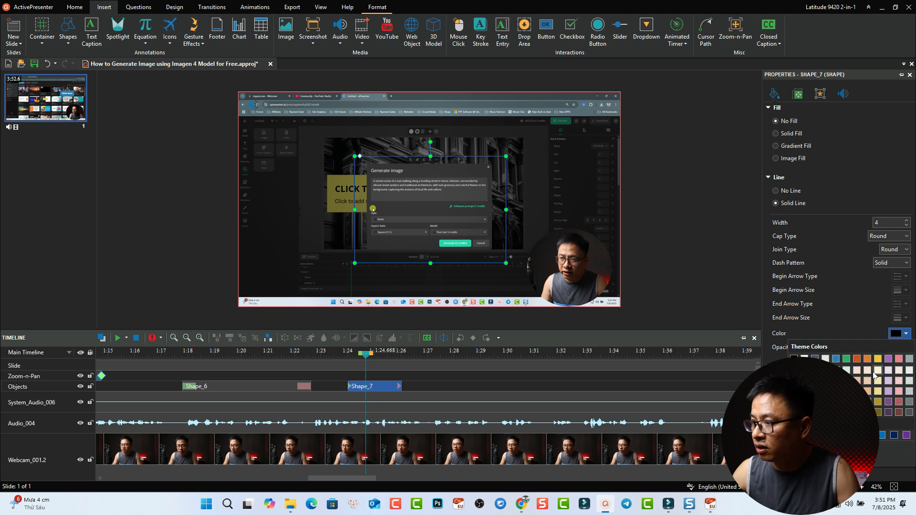
click(878, 373)
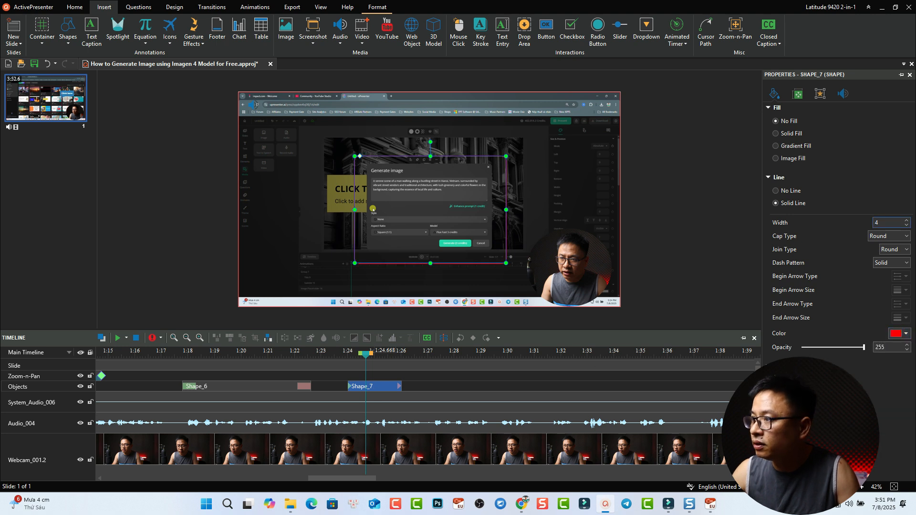
drag(882, 222, 862, 225)
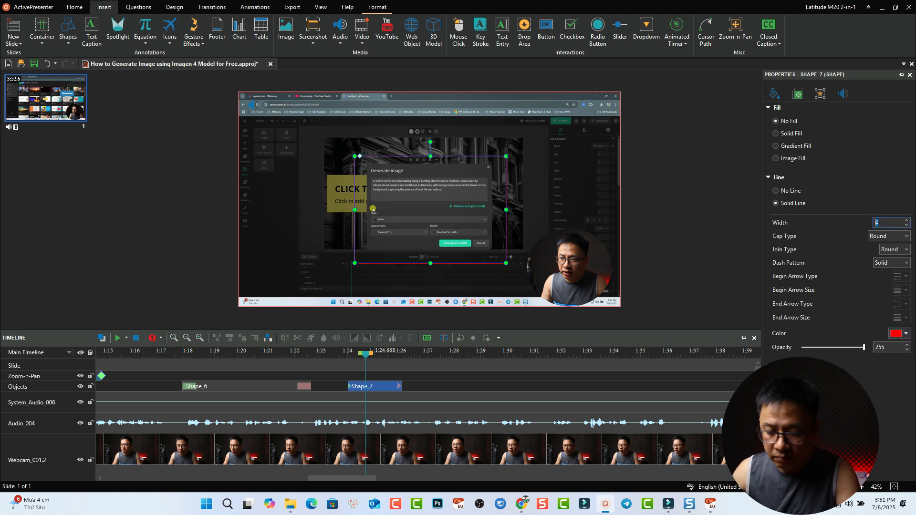
text(8)
click(424, 379)
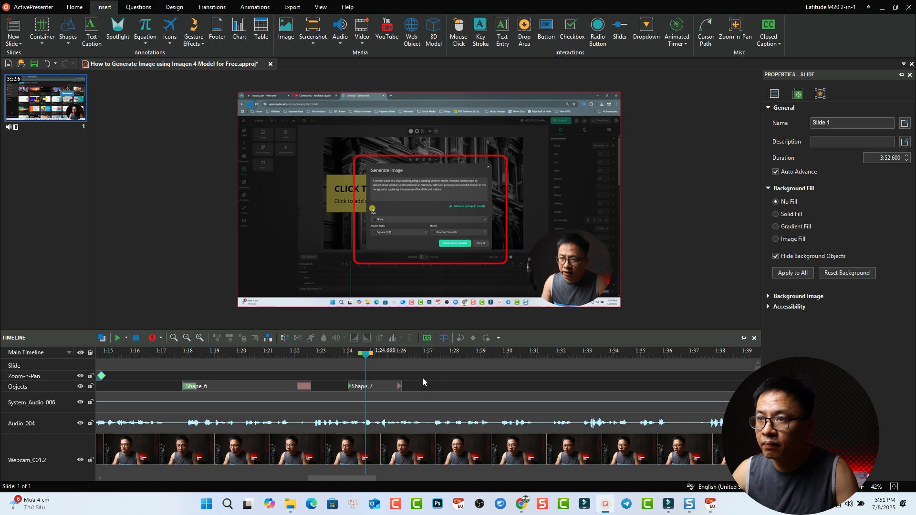
Step: Apply an entrance effect and a Wipe exit effect to the red rectangle
click(395, 386)
click(254, 6)
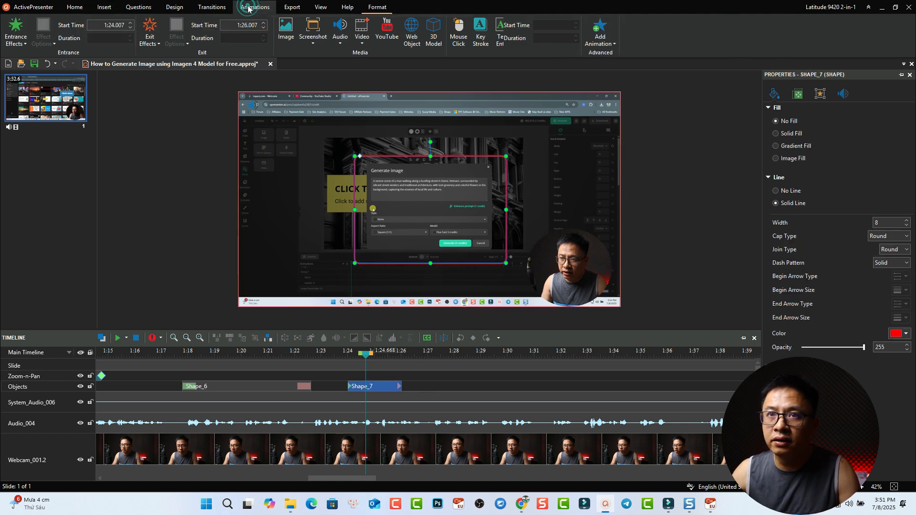
click(23, 44)
click(110, 139)
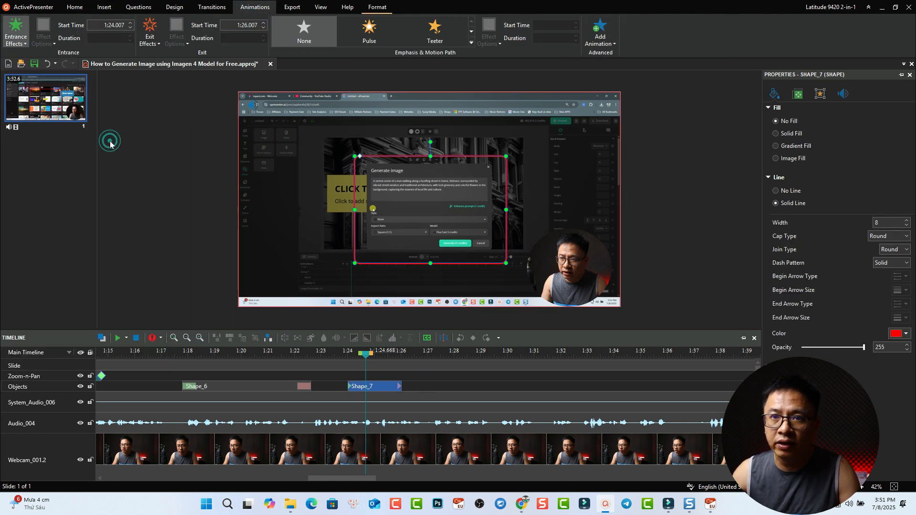
click(155, 40)
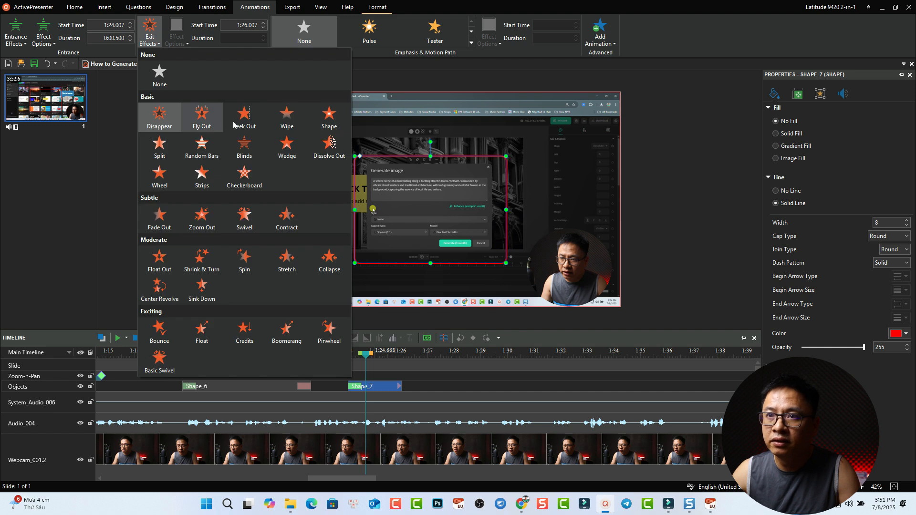
click(286, 120)
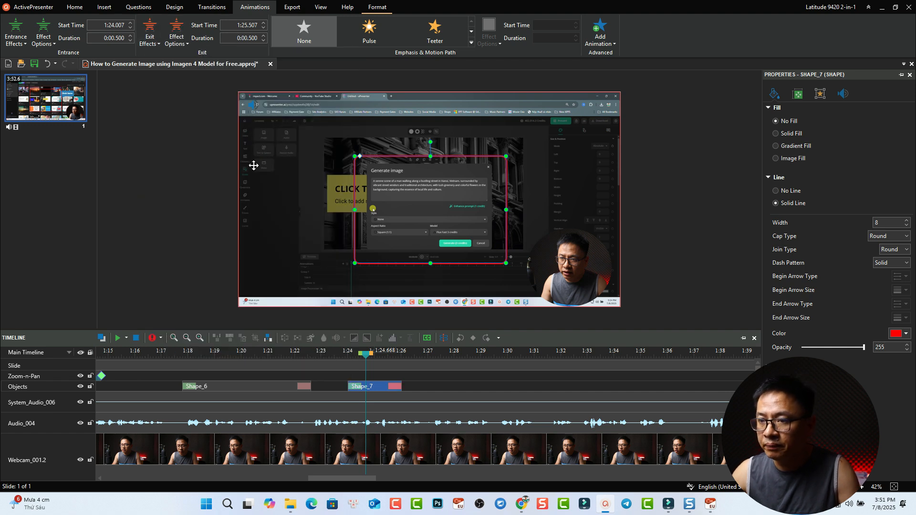
Step: Play back from just before 1:24 to preview the red rectangle's entrance and exit animations
click(343, 354)
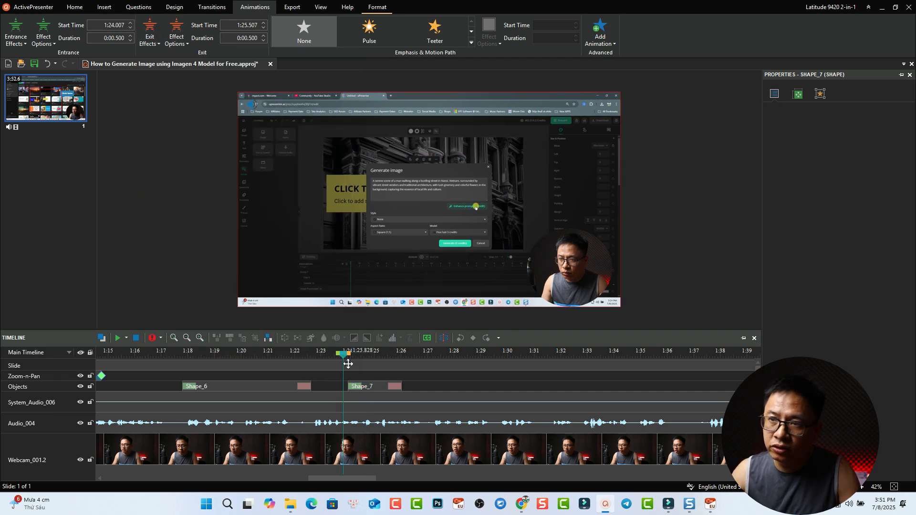
key(space)
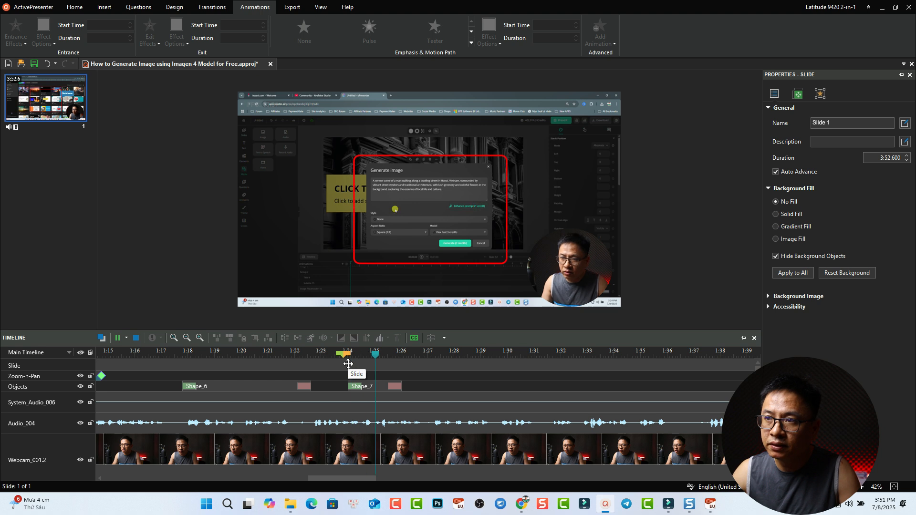
key(space)
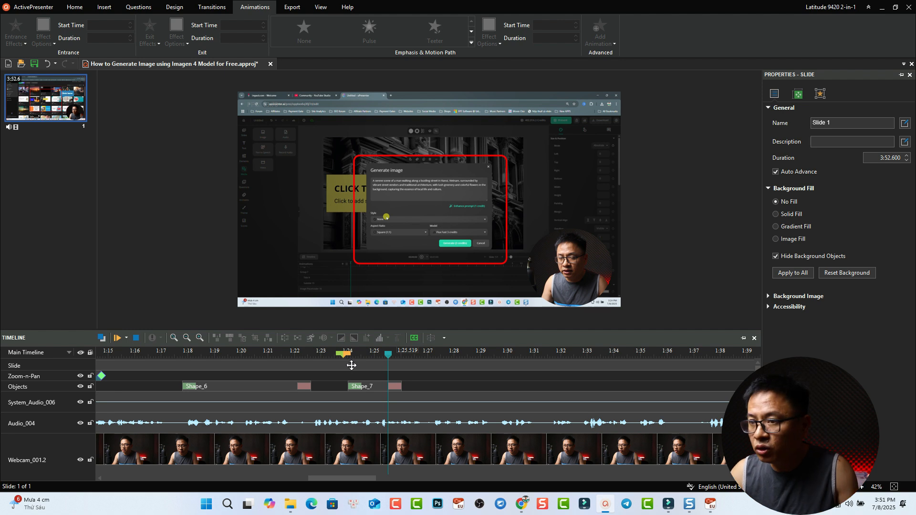
Step: Add the screen-recording video to the object templates and choose the Default template
click(368, 386)
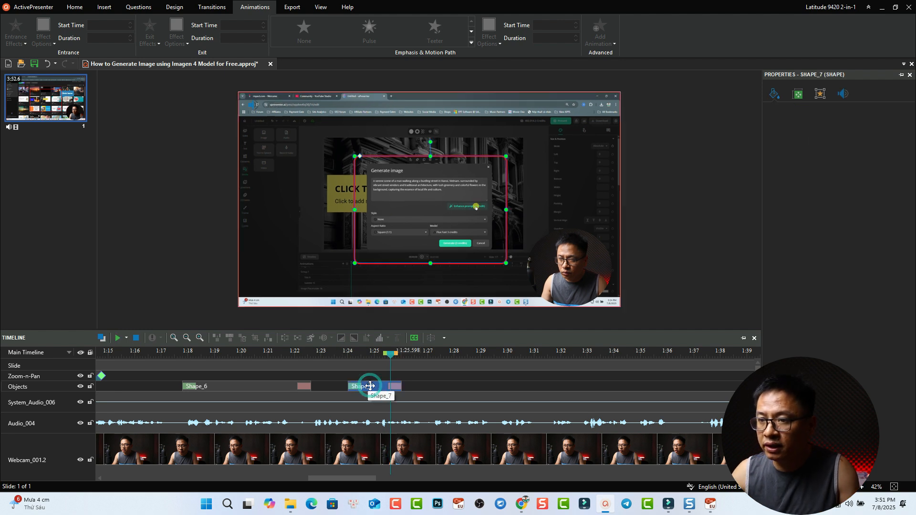
right_click(381, 265)
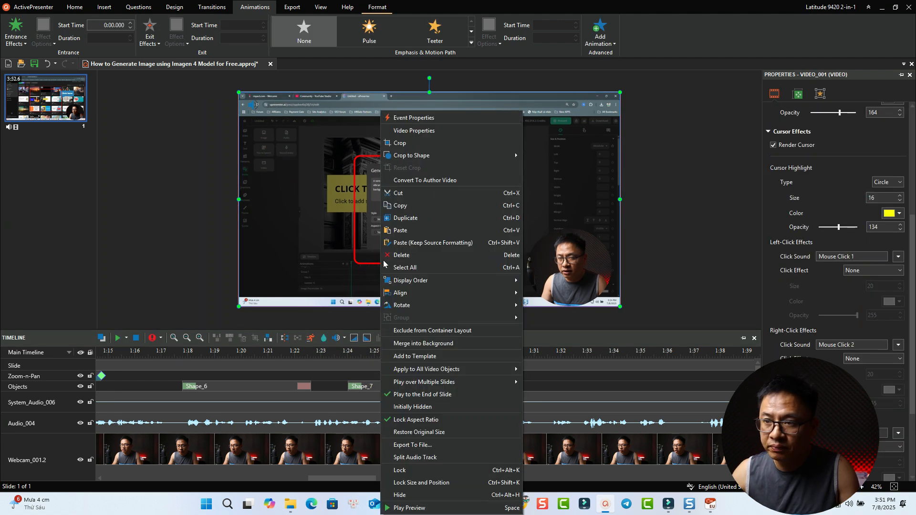
click(432, 357)
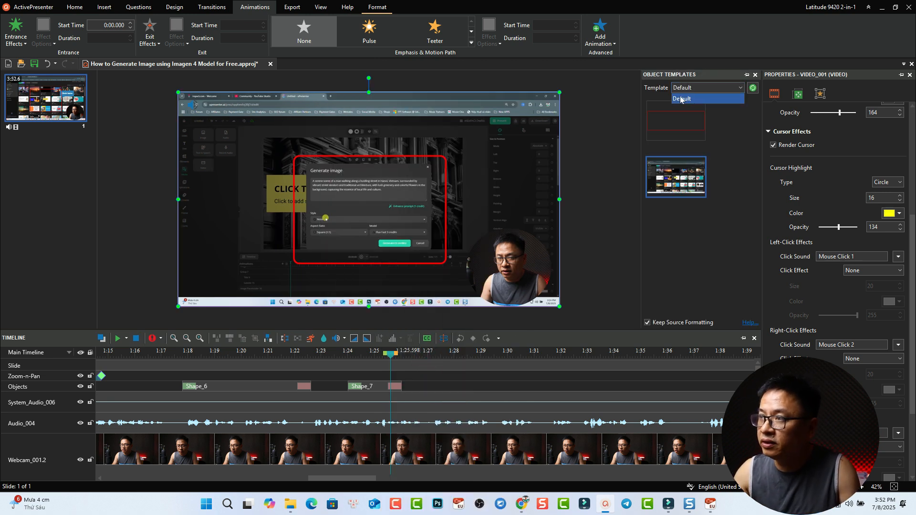
click(681, 99)
Step: Play back from about 1:24, then insert the saved red rectangle template at 1:33.074
click(345, 353)
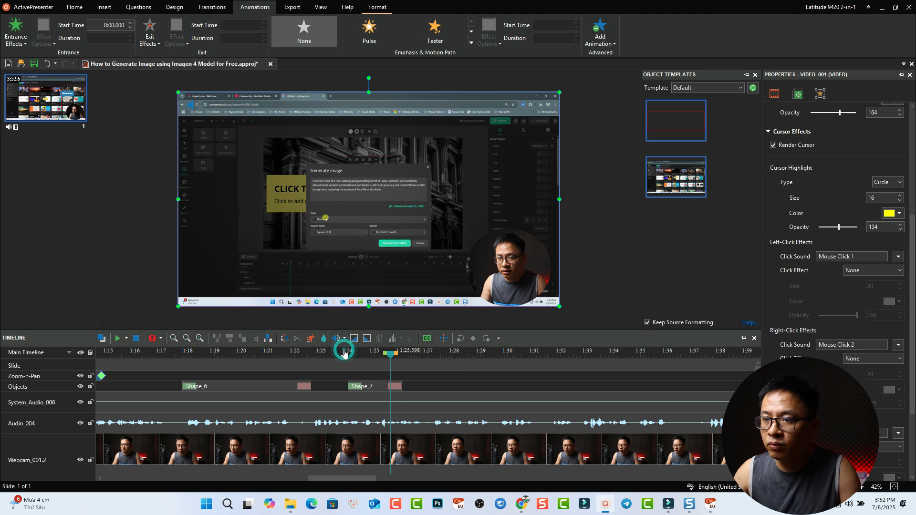
key(space)
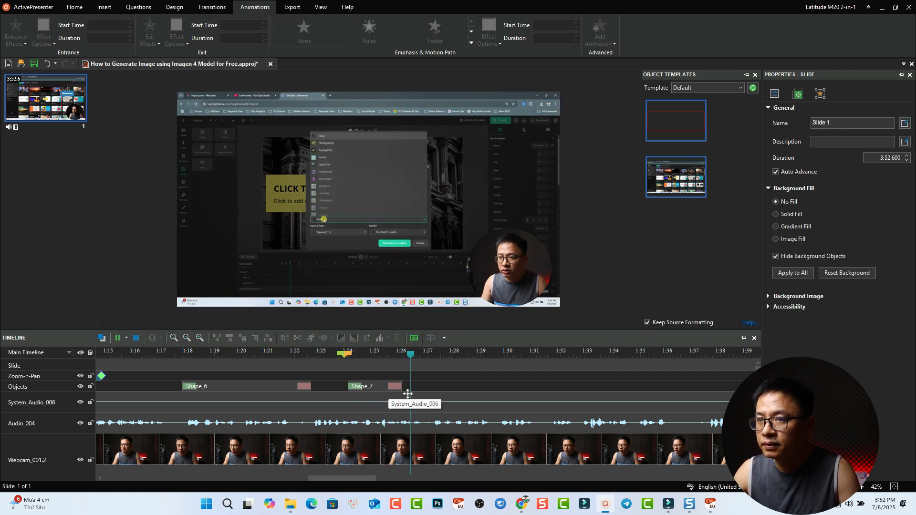
click(589, 353)
ctrl+scroll(583, 401, down, 6)
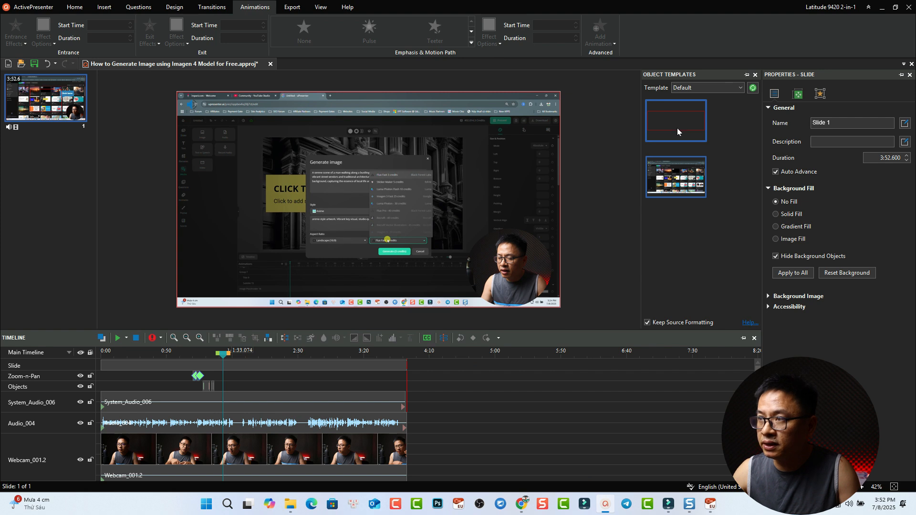
key(ctrl+v)
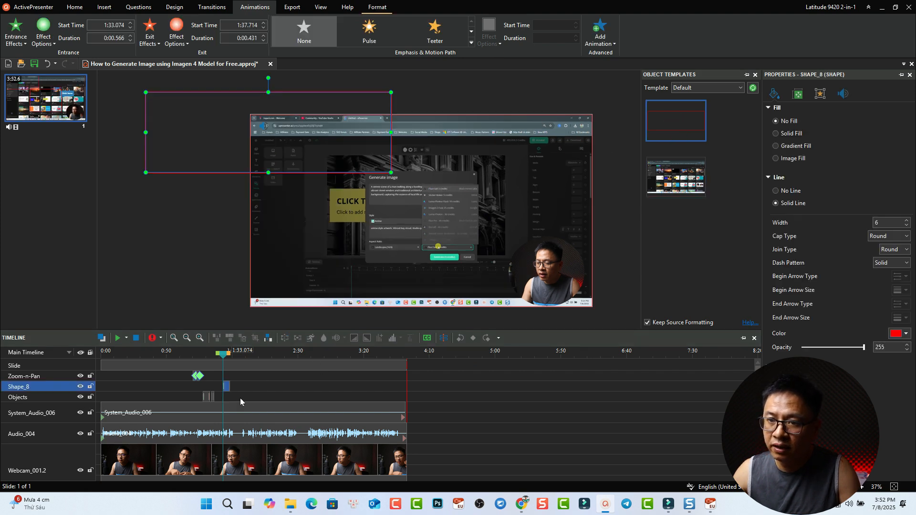
Step: Adjust the inserted rectangle on the timeline so its exit effect starts at 1:38.144 with a duration of 0.001
drag(228, 387, 239, 388)
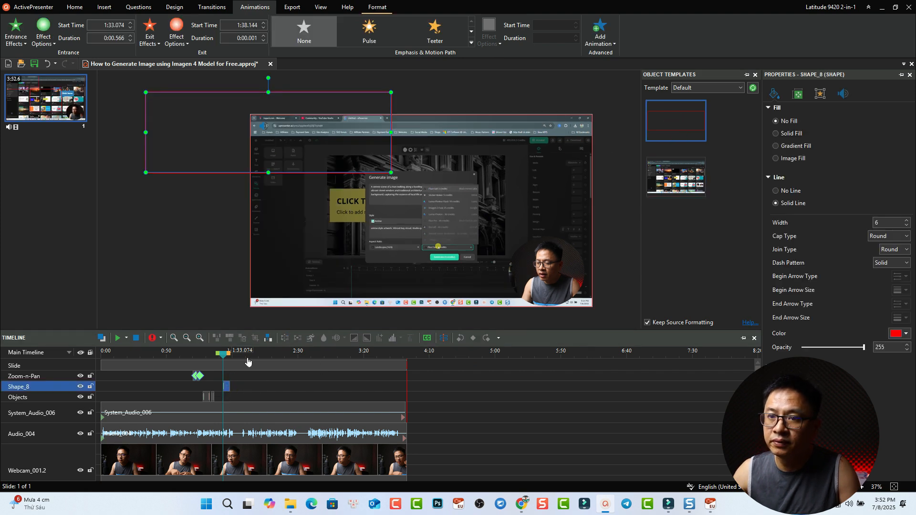
click(248, 353)
key(space)
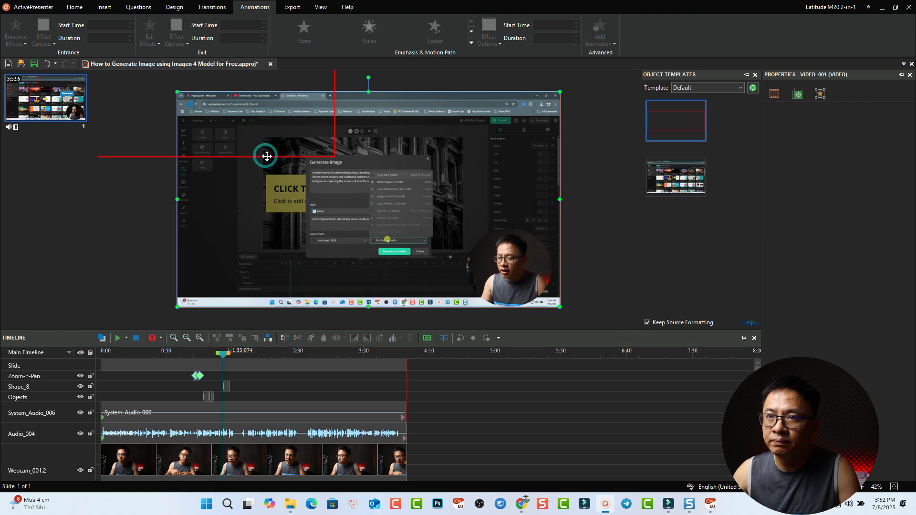
key(space)
click(383, 208)
key(ctrl+z)
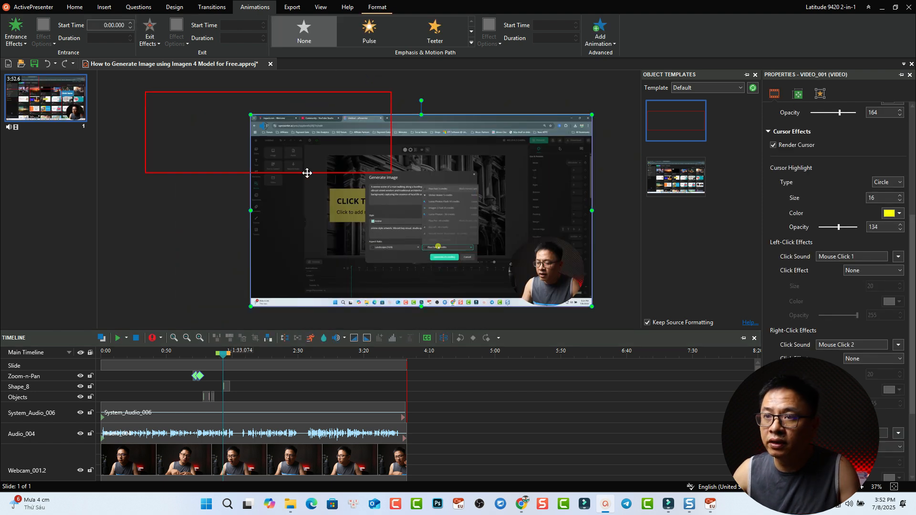
mouse_move(303, 175)
mouse_down()
mouse_move(356, 196)
mouse_move(295, 168)
mouse_up()
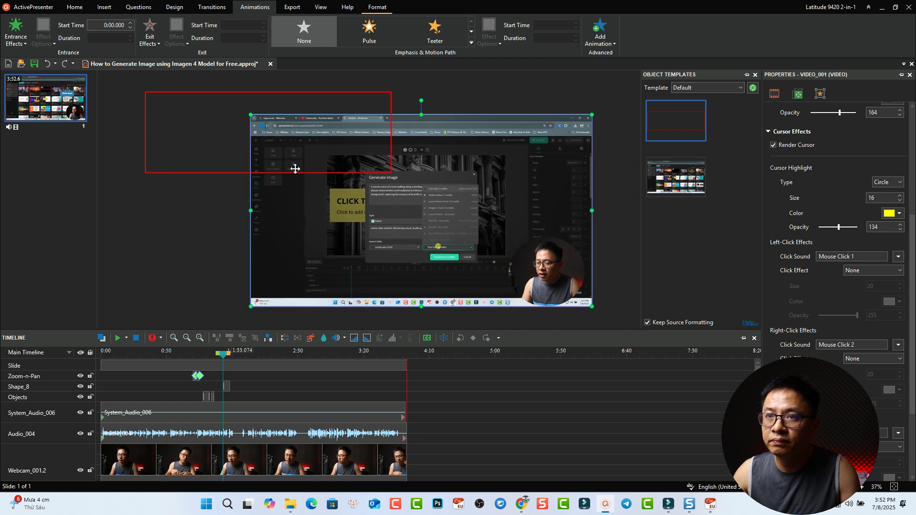
Step: Move and resize the inserted red rectangle to frame the Generate Image dialog, and play back around 1:33 to preview it
click(191, 172)
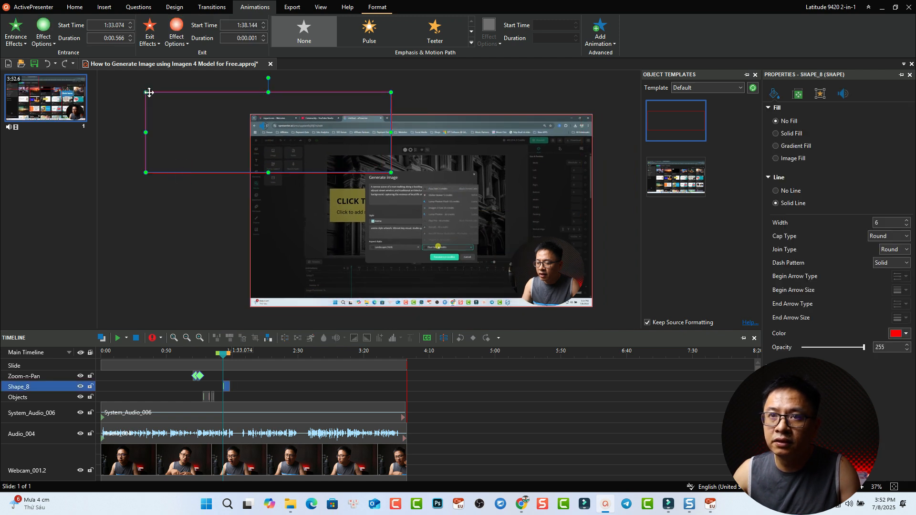
drag(147, 92, 352, 215)
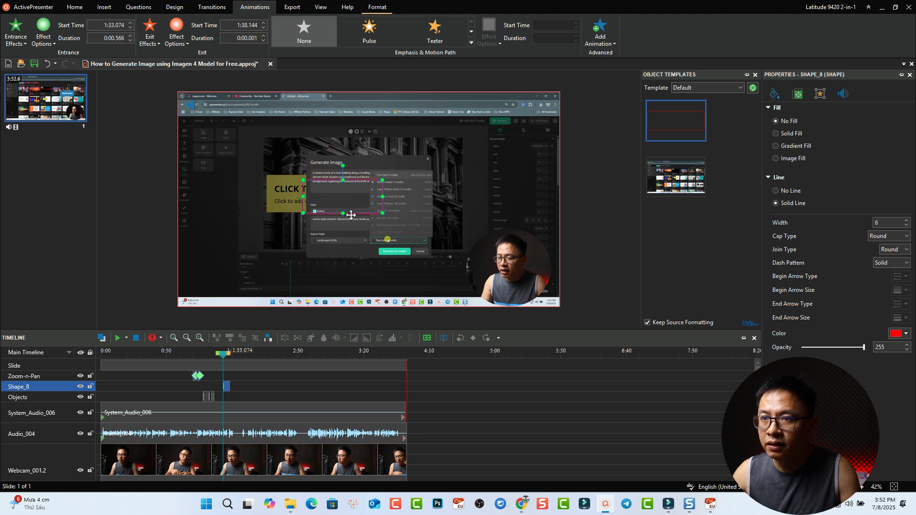
drag(382, 180, 441, 148)
drag(369, 214, 367, 267)
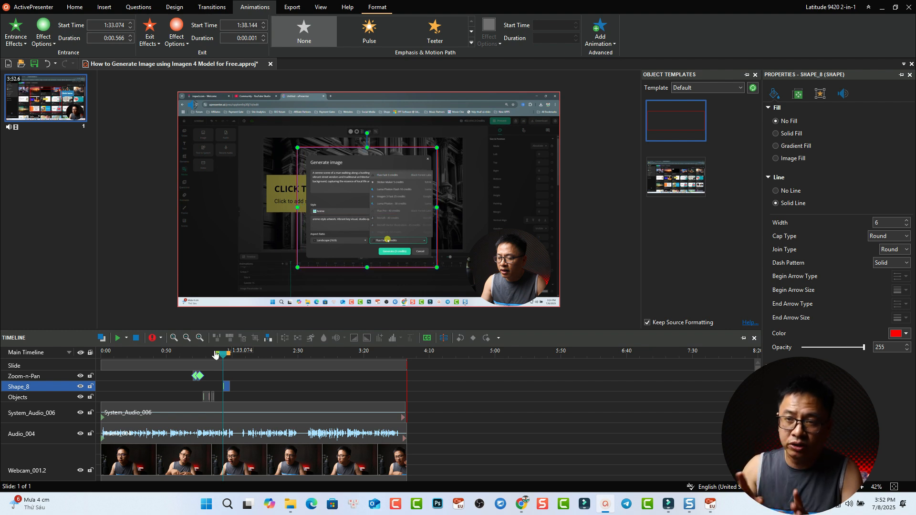
key(space)
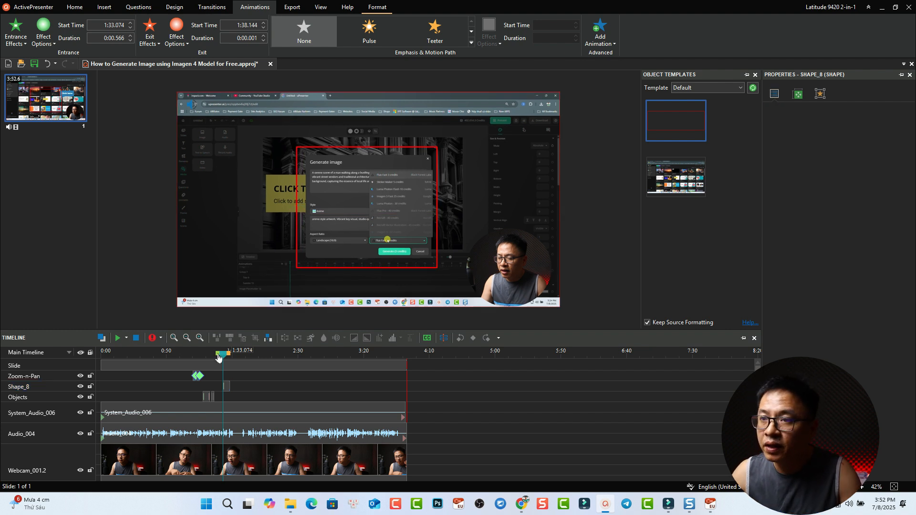
key(space)
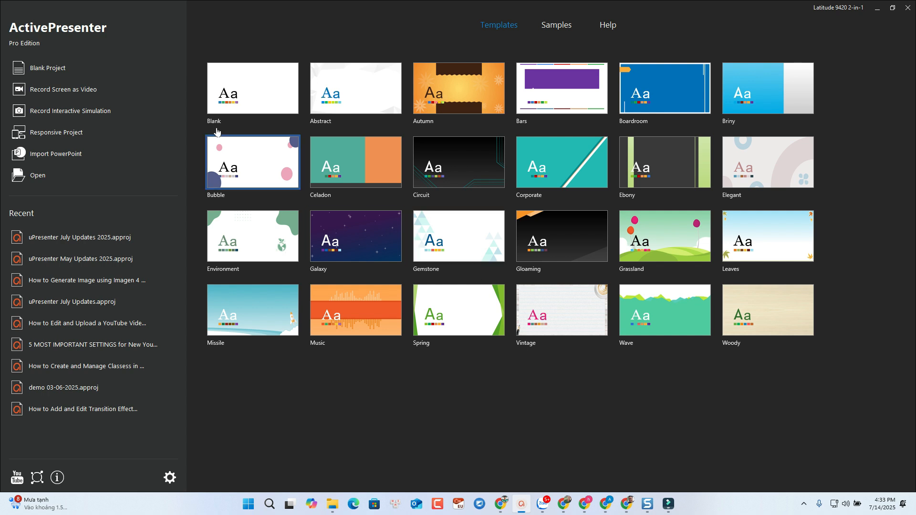
Step: Set up a new Record Screen as Video project and open the recorder's options for its recording settings
click(46, 93)
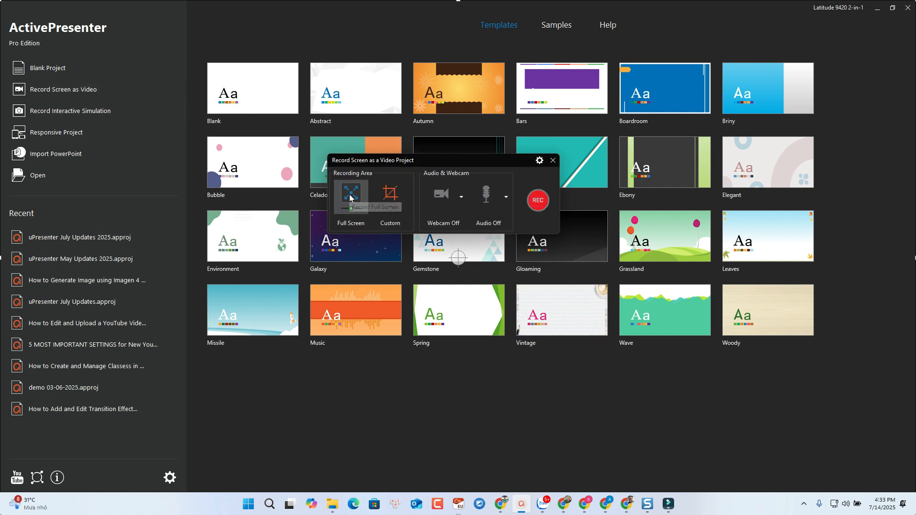
click(539, 161)
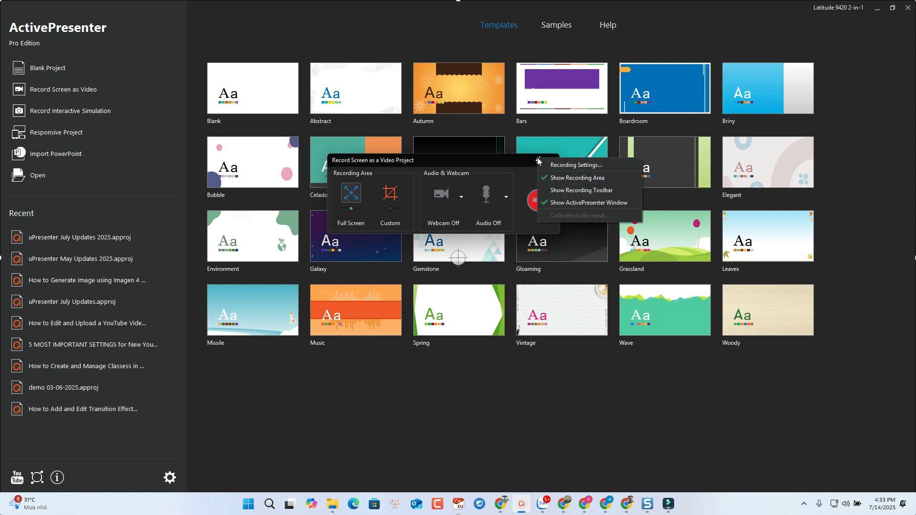